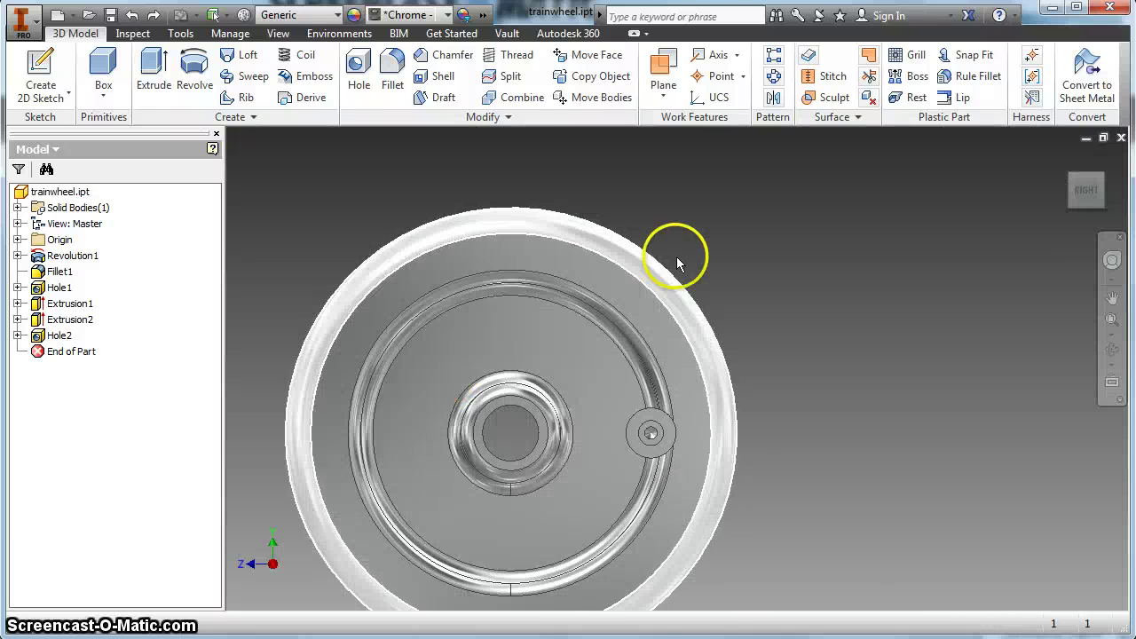
Start a new sketch on the flat web face between the wheel's hub and rim
{"action": "middle_click_drag", "start_coordinate": [850, 211], "coordinate": [856, 207]}
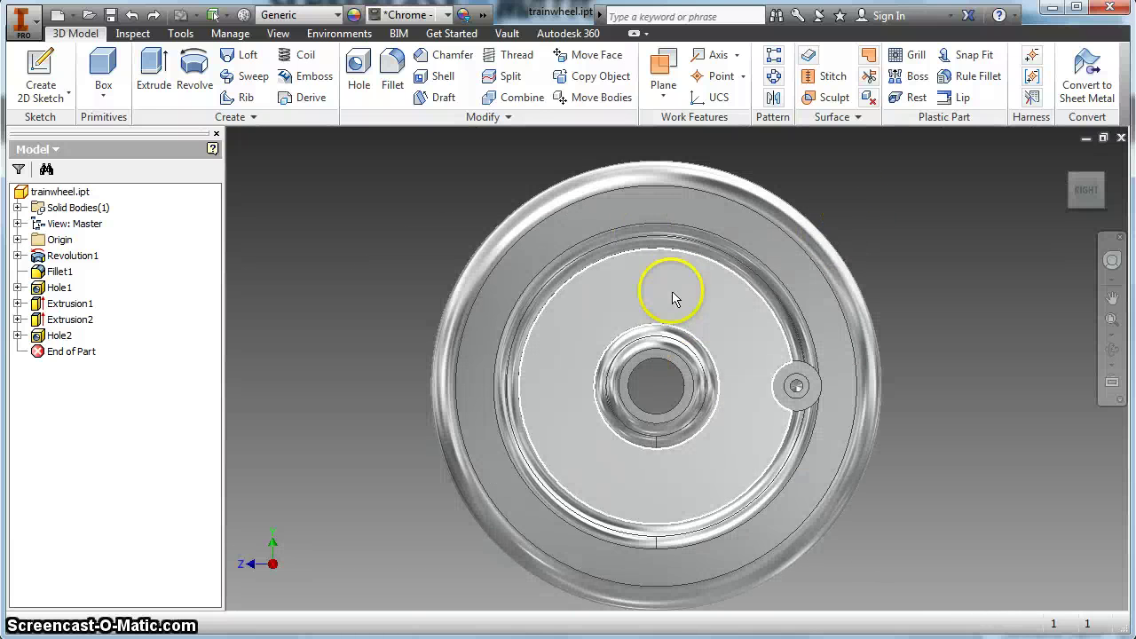
{"action": "right_click", "coordinate": [695, 306]}
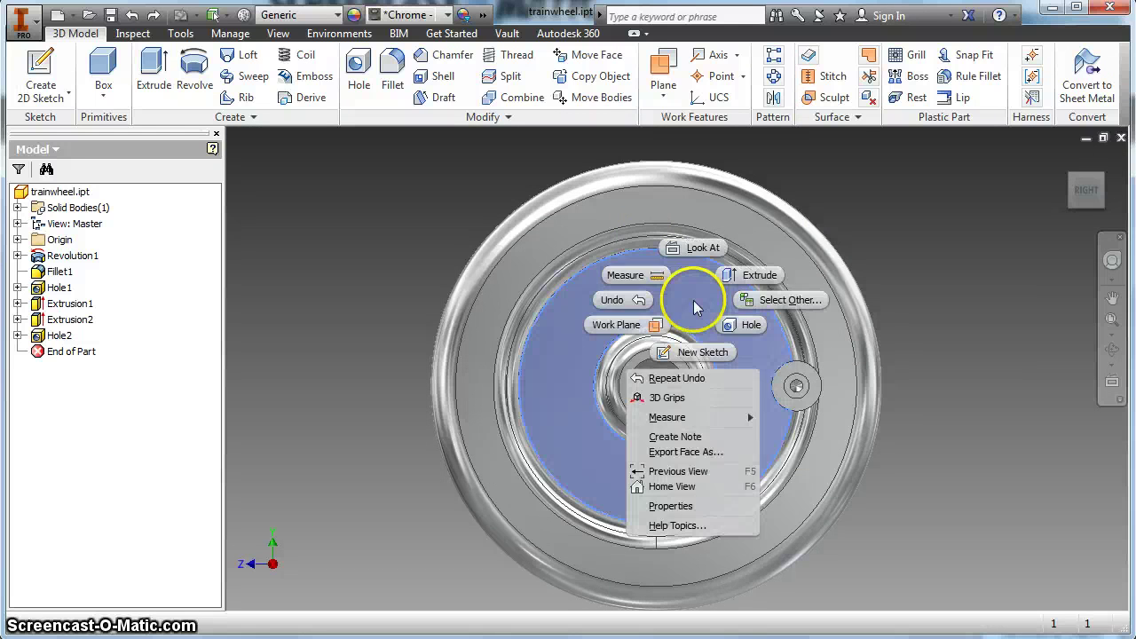
{"action": "left_click", "coordinate": [703, 353]}
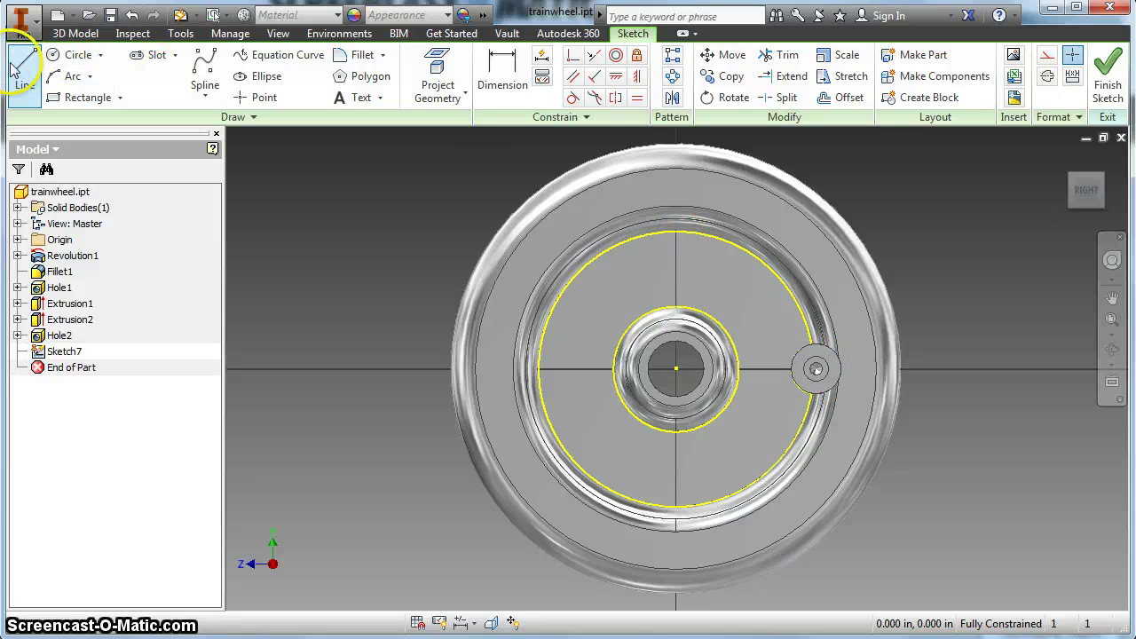
Draw a vertical construction line about 0.65 in long from the wheel's centre up toward the rim
{"action": "scroll", "coordinate": [703, 262], "scroll_direction": "down", "scroll_amount": 2}
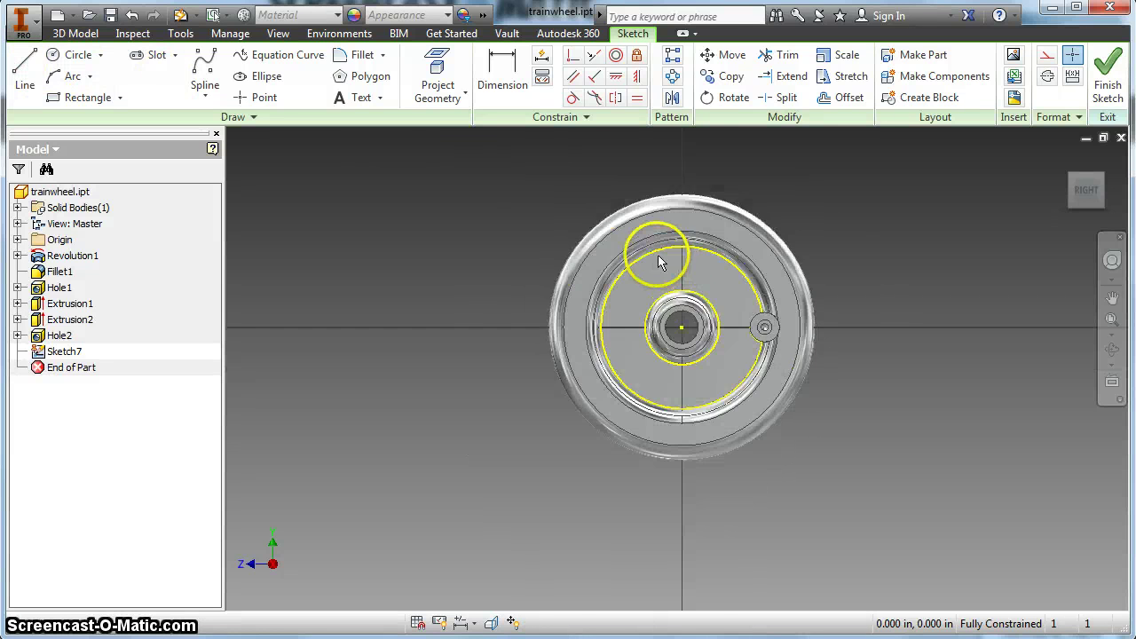
{"action": "scroll", "coordinate": [657, 254], "scroll_direction": "up", "scroll_amount": 6}
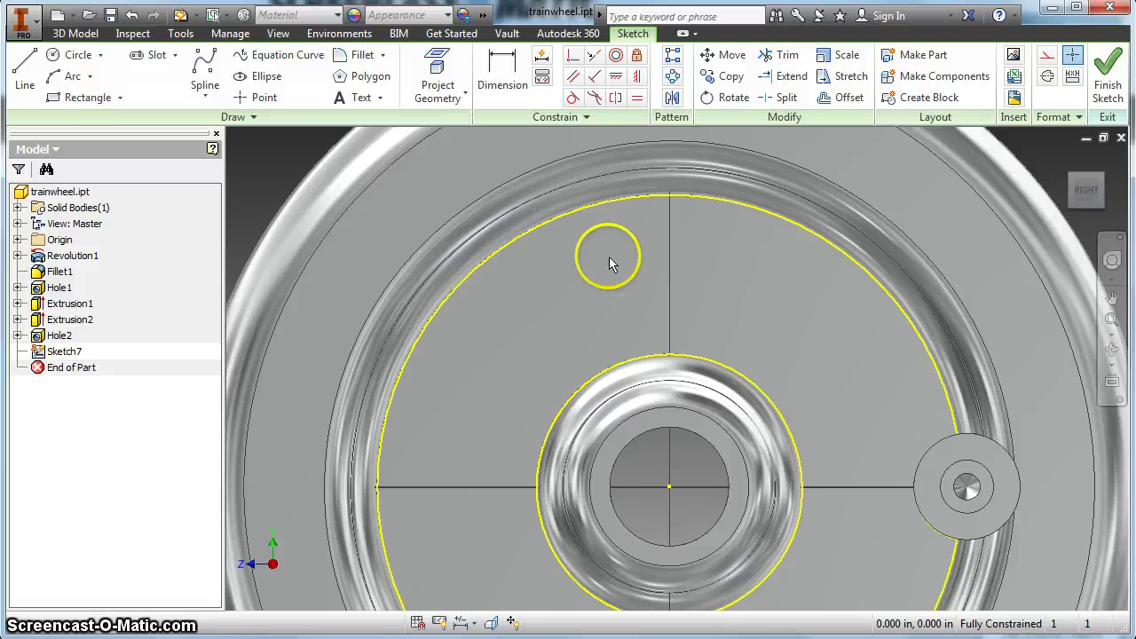
{"action": "left_click", "coordinate": [25, 75]}
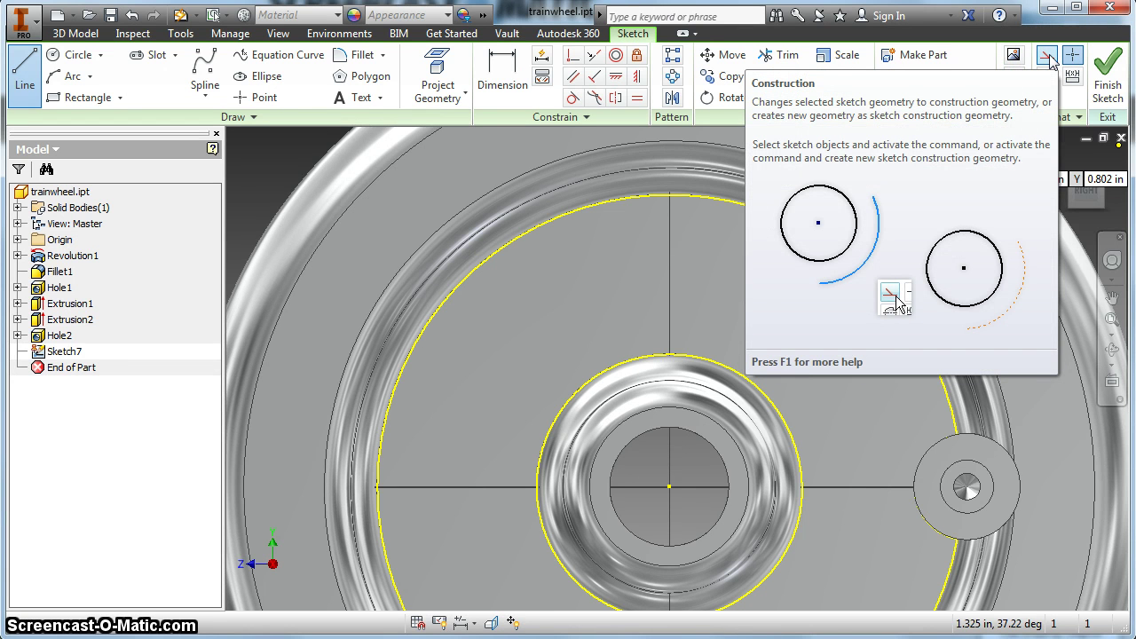
{"action": "left_click", "coordinate": [1047, 57]}
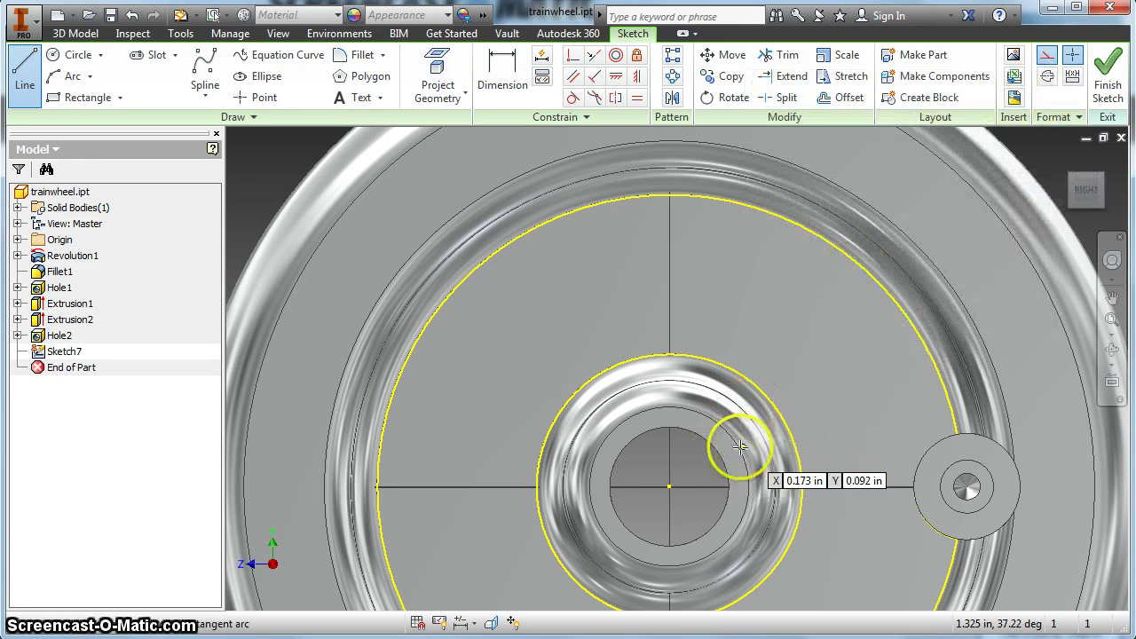
{"action": "left_click", "coordinate": [669, 485]}
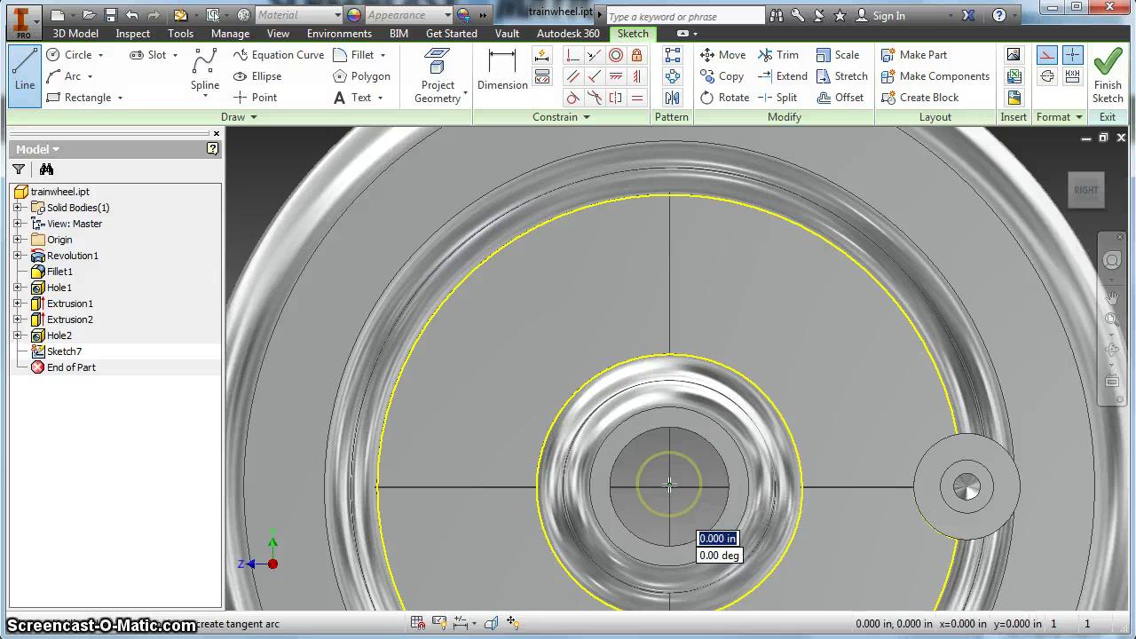
{"action": "left_click", "coordinate": [666, 209]}
{"action": "right_click", "coordinate": [669, 213]}
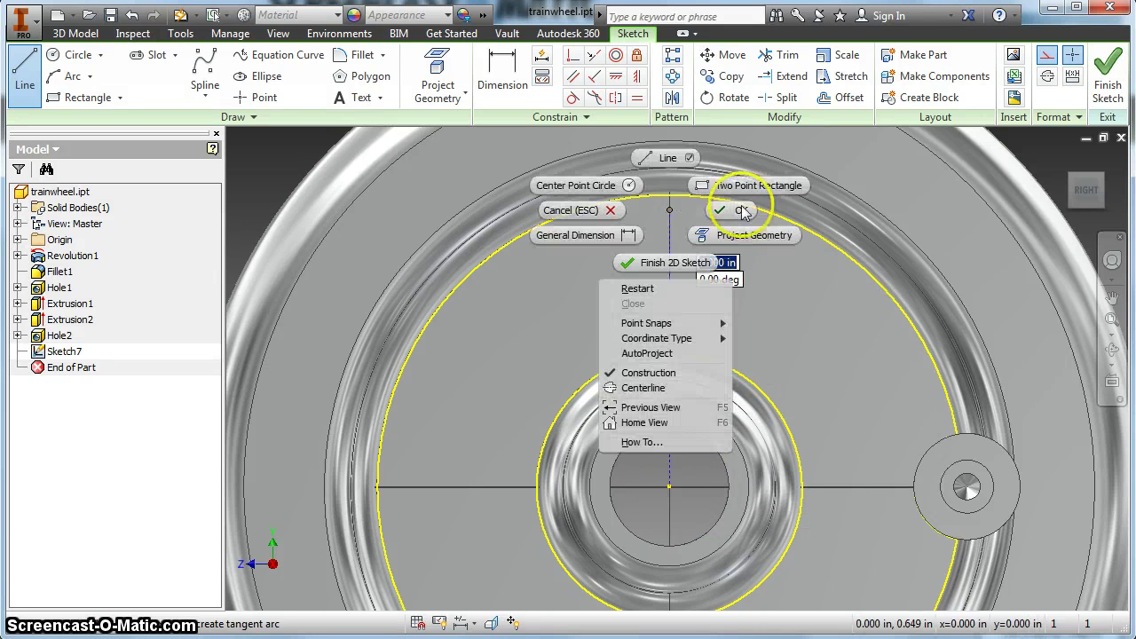
{"action": "left_click", "coordinate": [746, 213]}
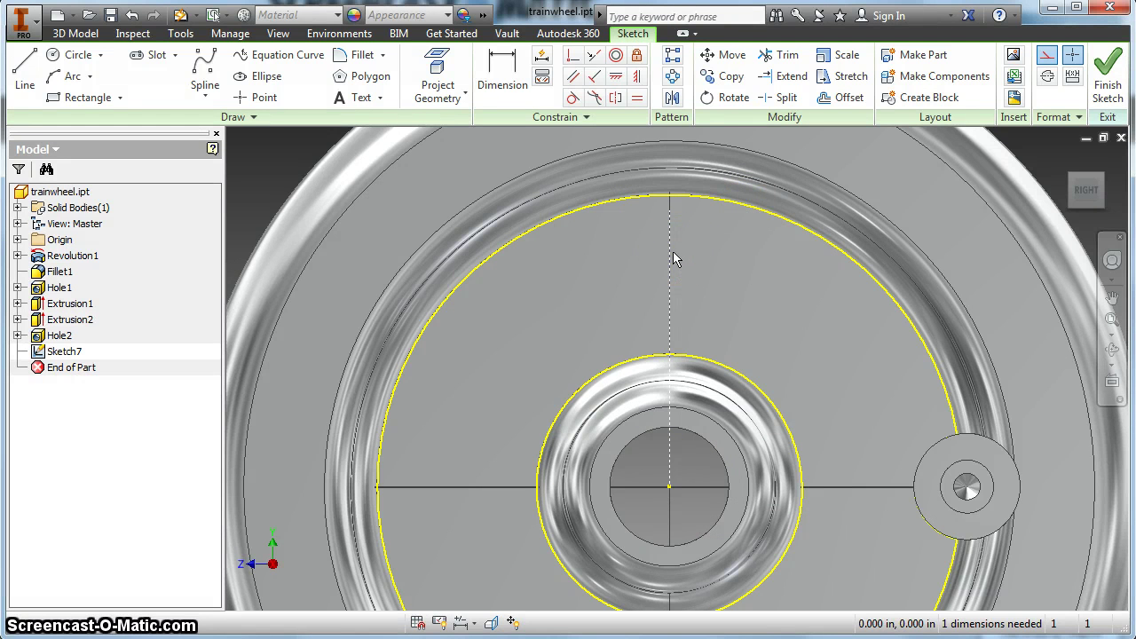
Draw two short slanted lines, one on each side of the vertical construction line, and convert both to regular sketch geometry
{"action": "left_click", "coordinate": [24, 73]}
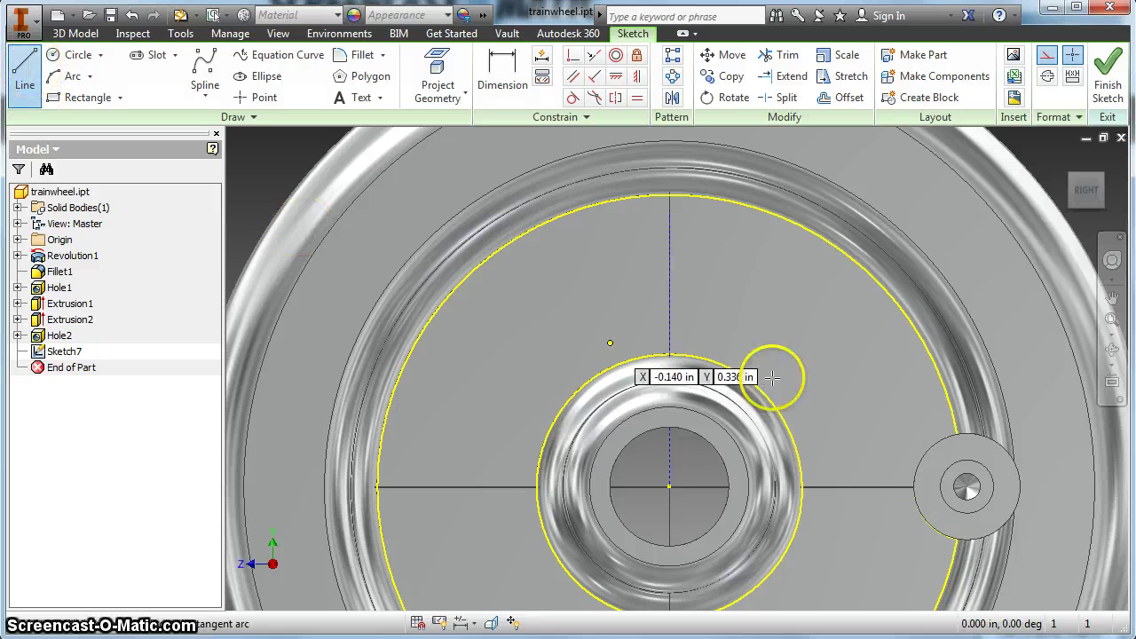
{"action": "left_click", "coordinate": [624, 283]}
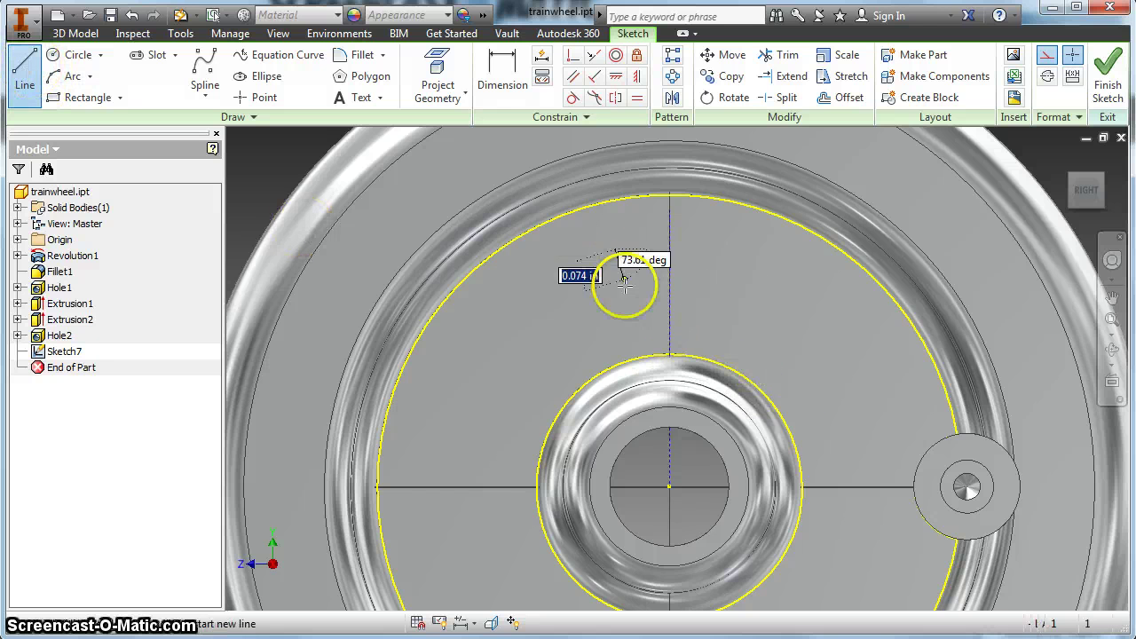
{"action": "right_click", "coordinate": [737, 275]}
{"action": "left_click", "coordinate": [735, 353]}
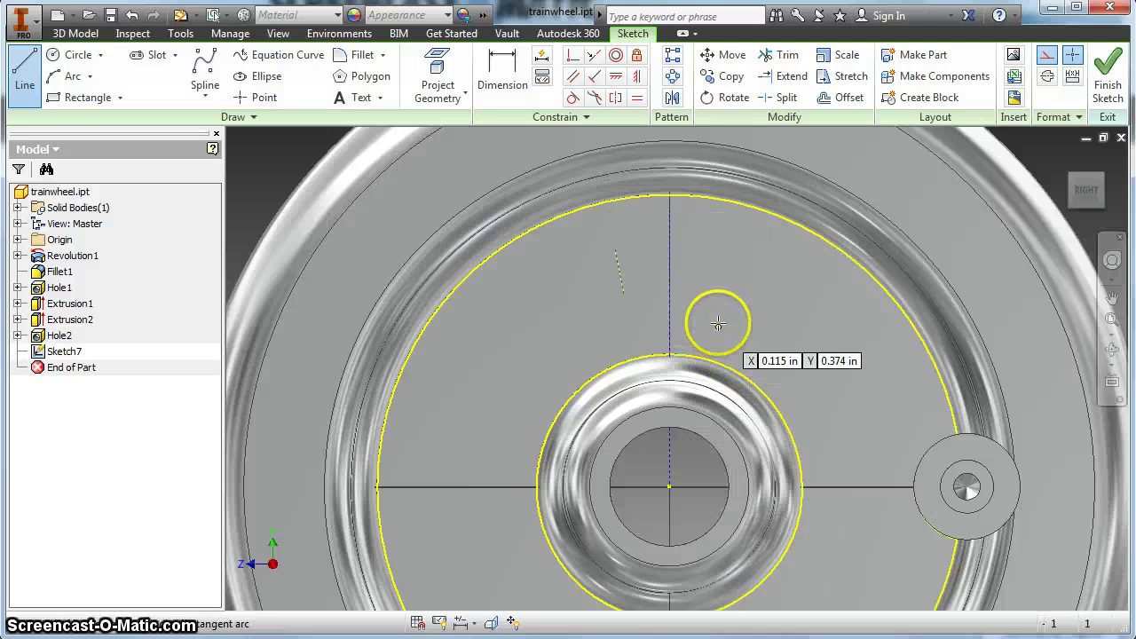
{"action": "left_click", "coordinate": [710, 304]}
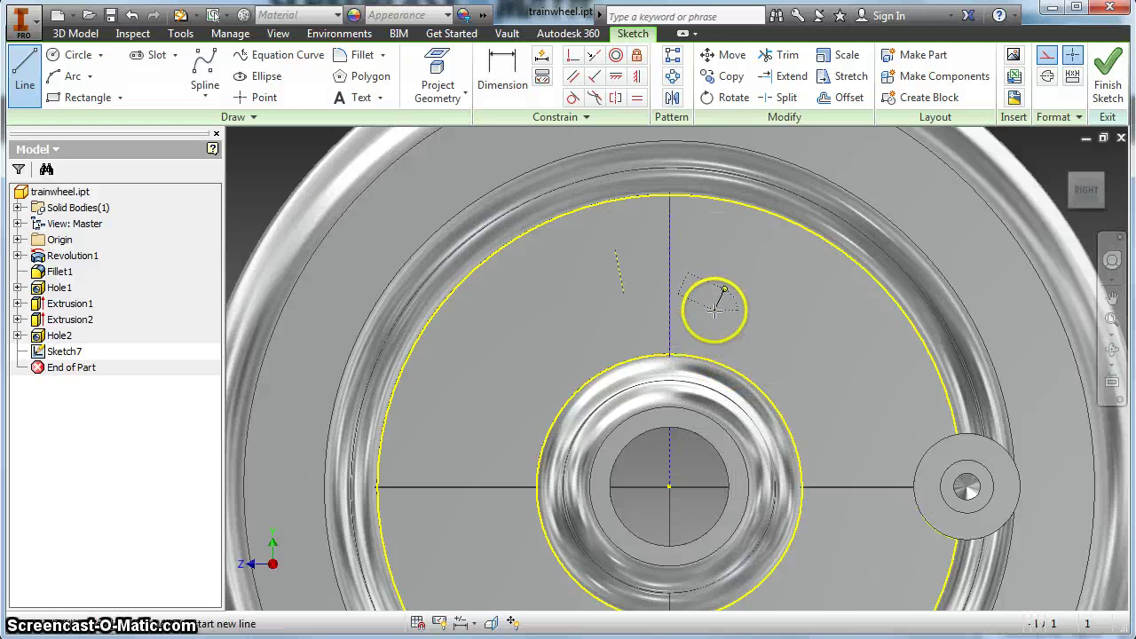
{"action": "right_click", "coordinate": [735, 249]}
{"action": "left_click", "coordinate": [790, 257]}
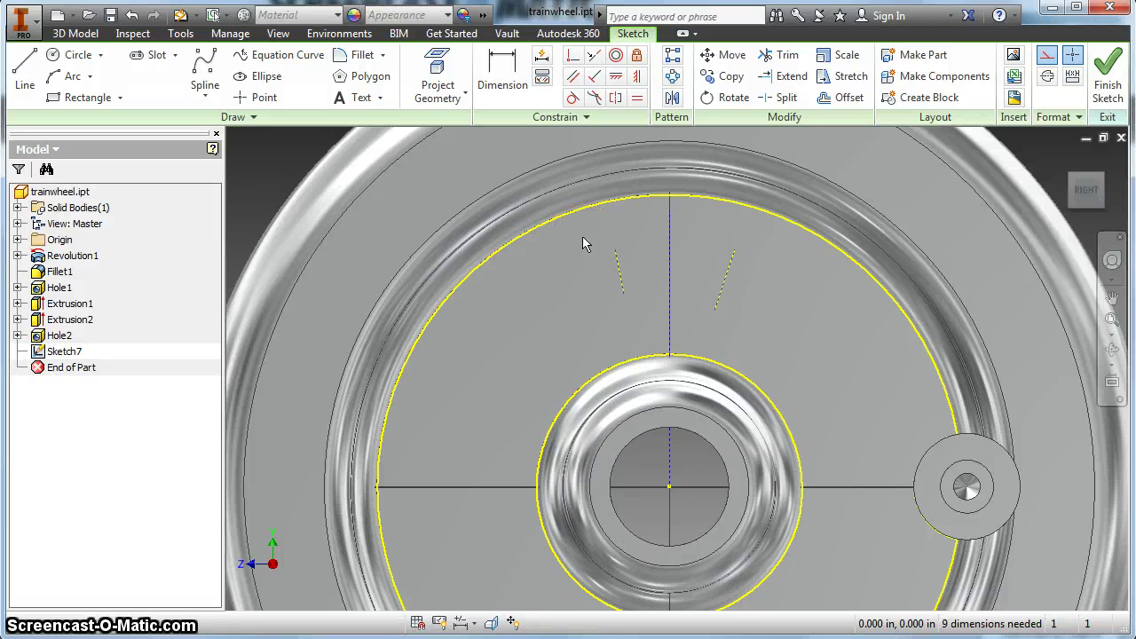
{"action": "left_click_drag", "start_coordinate": [583, 236], "coordinate": [763, 319]}
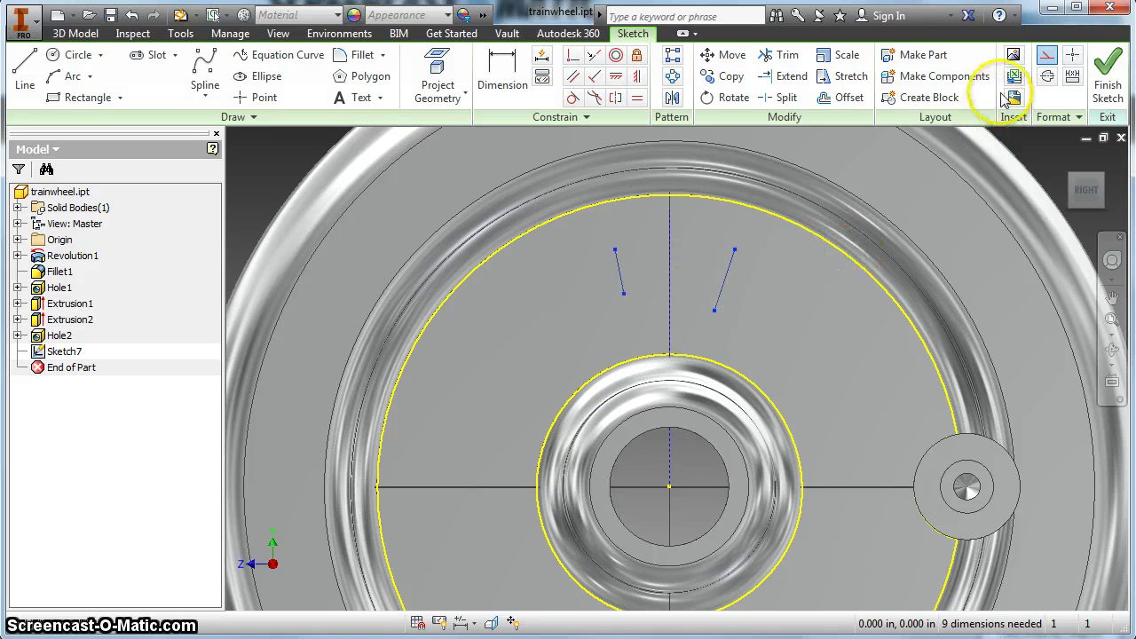
{"action": "left_click", "coordinate": [1047, 57]}
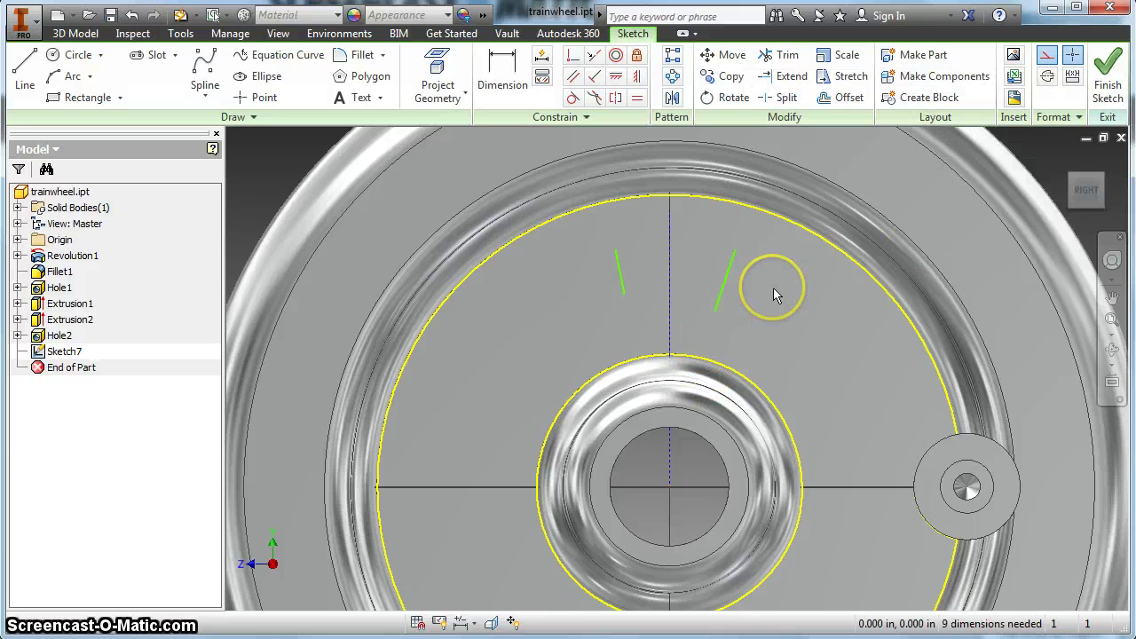
Close the profile with two regular three-point arcs, one joining the slanted lines' upper ends and one joining their lower ends
{"action": "left_click", "coordinate": [73, 77]}
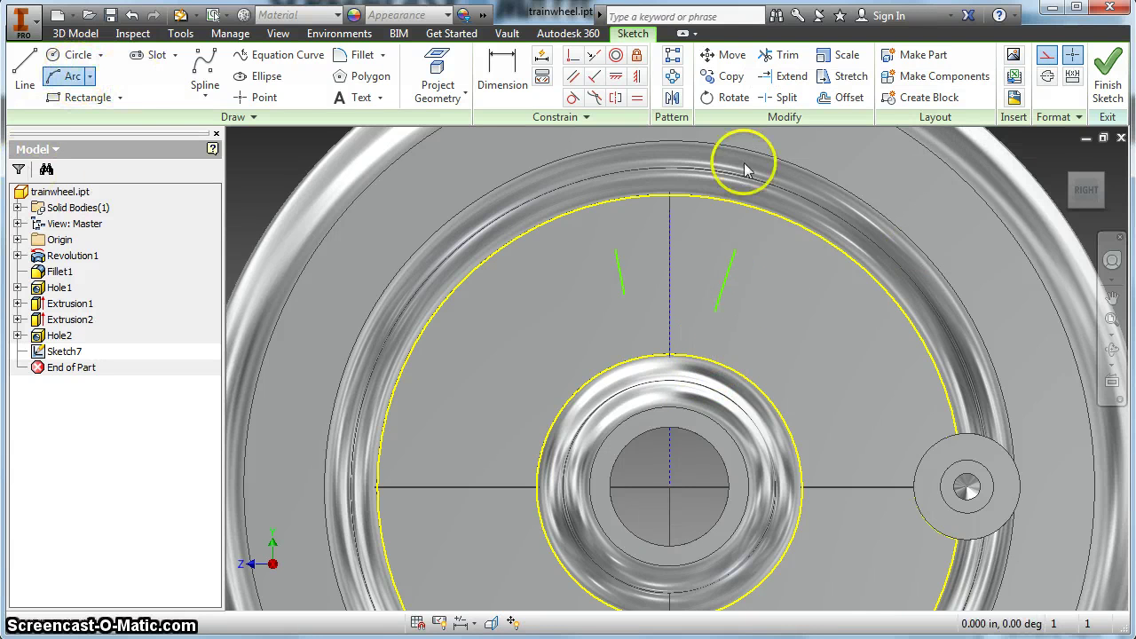
{"action": "left_click", "coordinate": [1047, 57]}
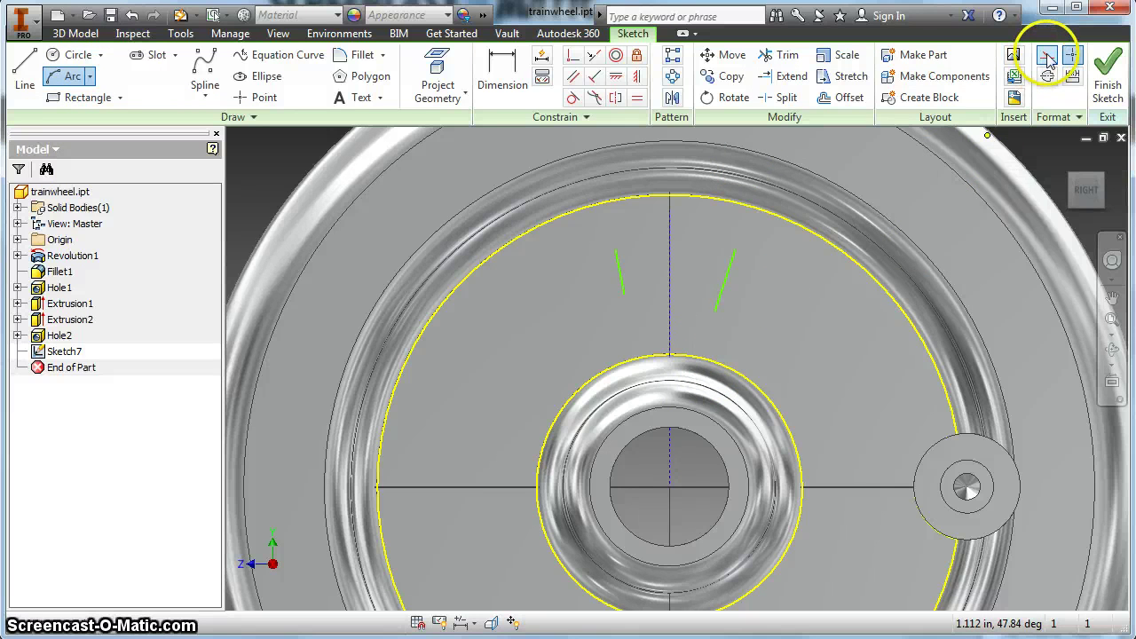
{"action": "left_click", "coordinate": [616, 251]}
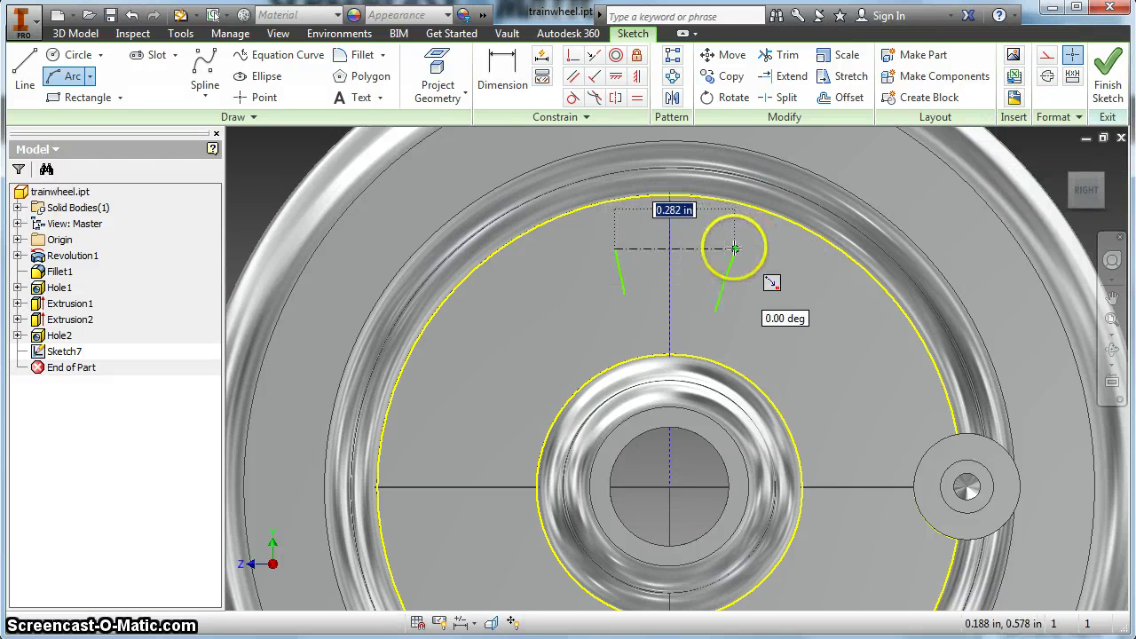
{"action": "left_click", "coordinate": [733, 249]}
{"action": "left_click", "coordinate": [702, 234]}
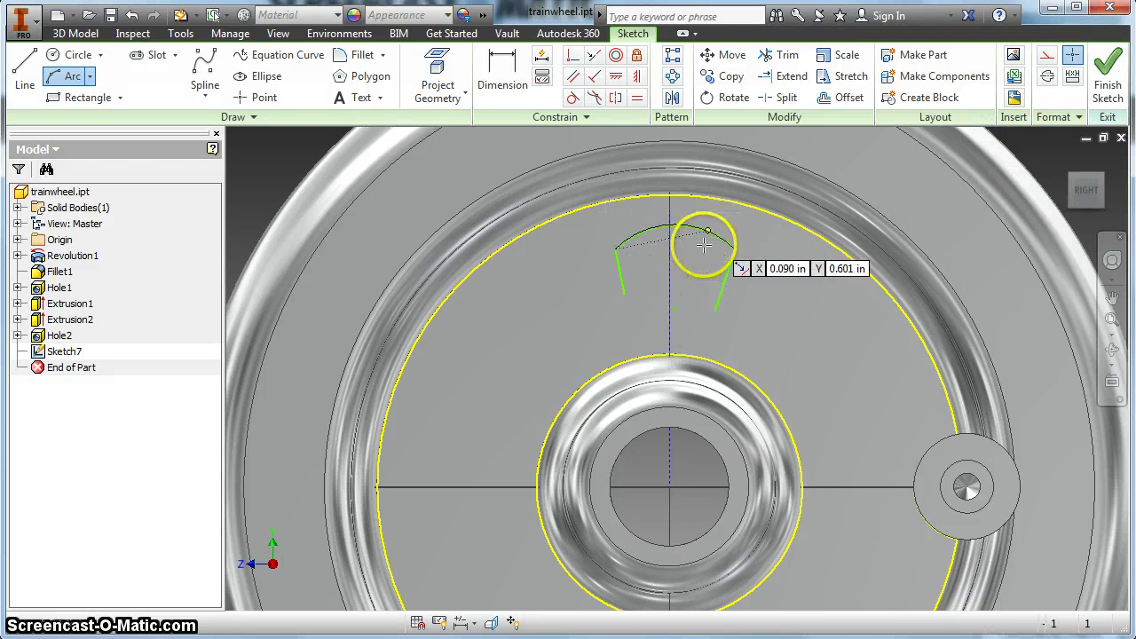
{"action": "left_click", "coordinate": [626, 293]}
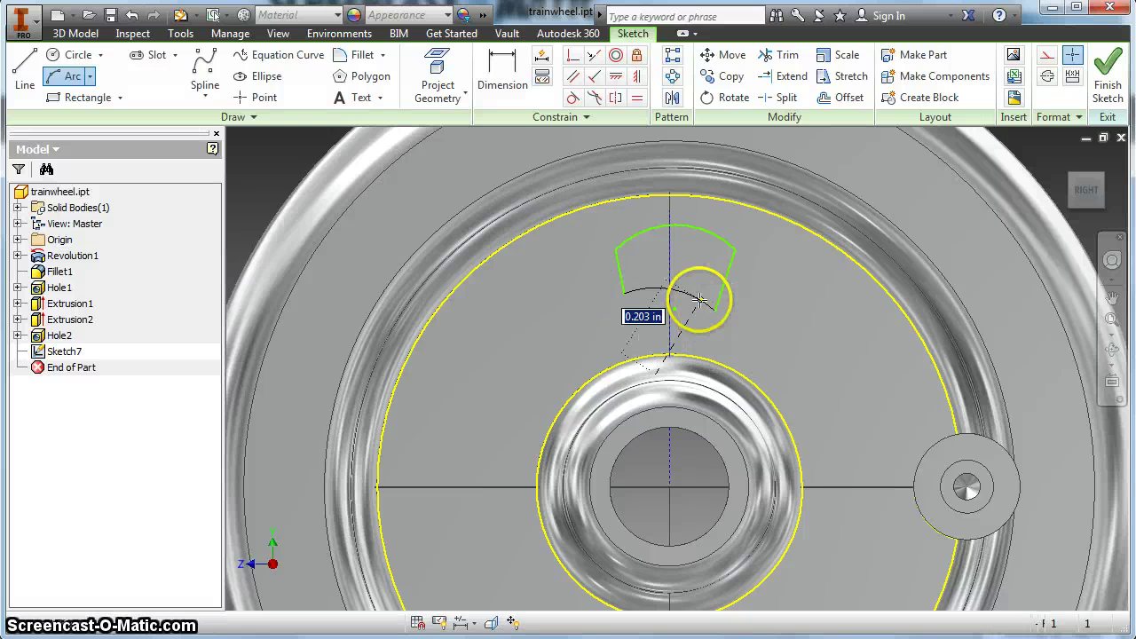
{"action": "left_click", "coordinate": [715, 308]}
{"action": "left_click", "coordinate": [691, 302]}
{"action": "right_click", "coordinate": [750, 259]}
{"action": "key", "text": "Escape"}
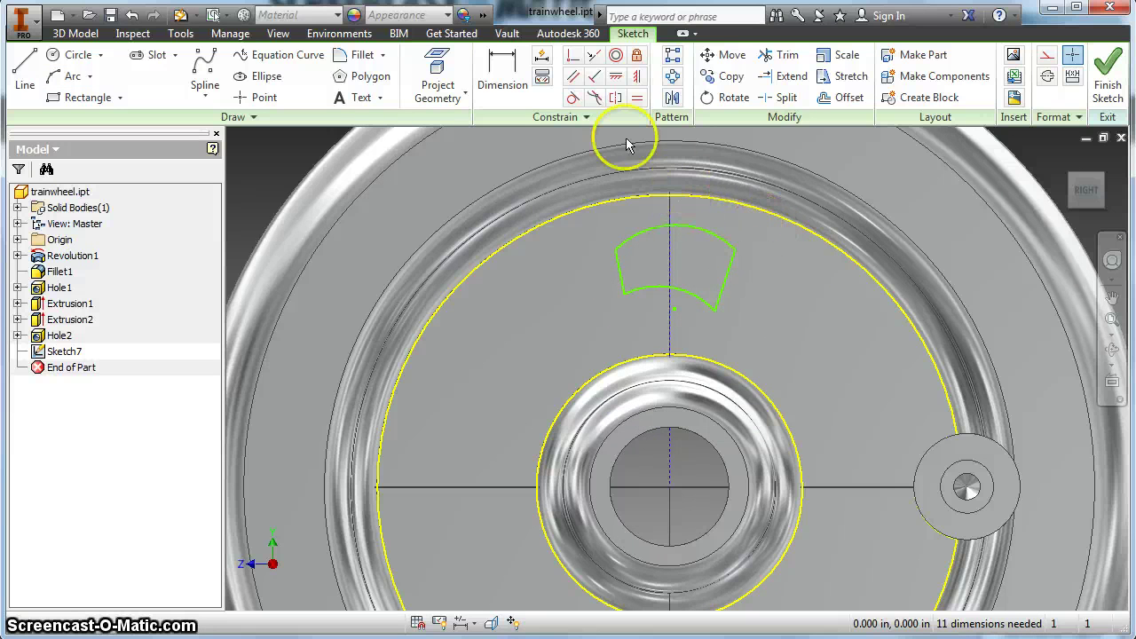
Align the profile's upper corners and its lower corners with horizontal constraints, and pull the lower arc closer to the hub
{"action": "left_click", "coordinate": [616, 79]}
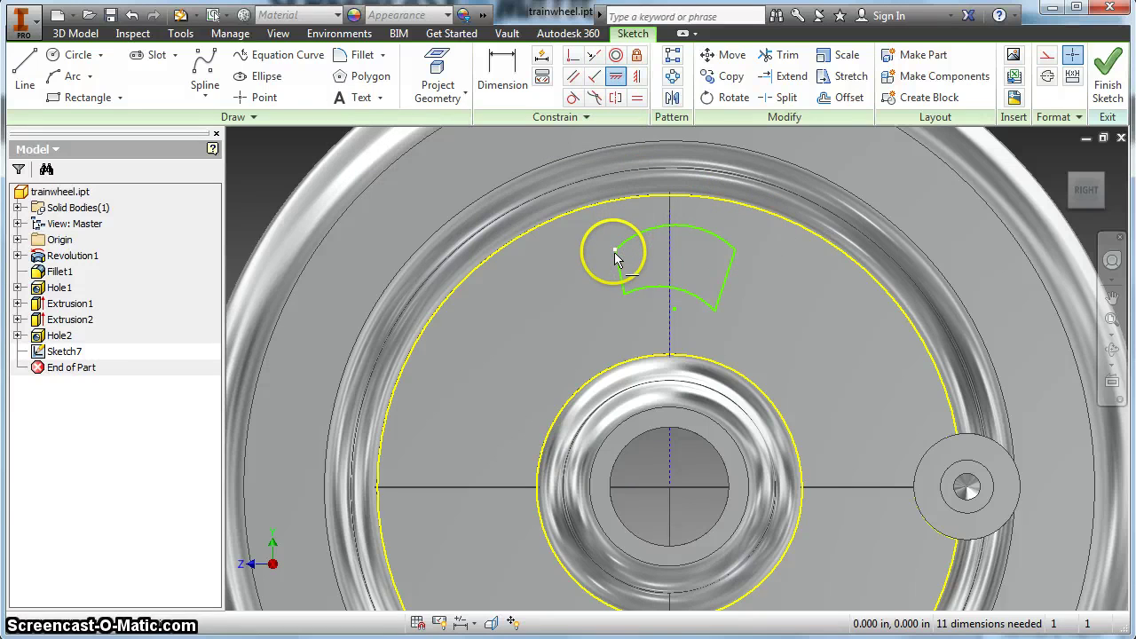
{"action": "left_click", "coordinate": [734, 250]}
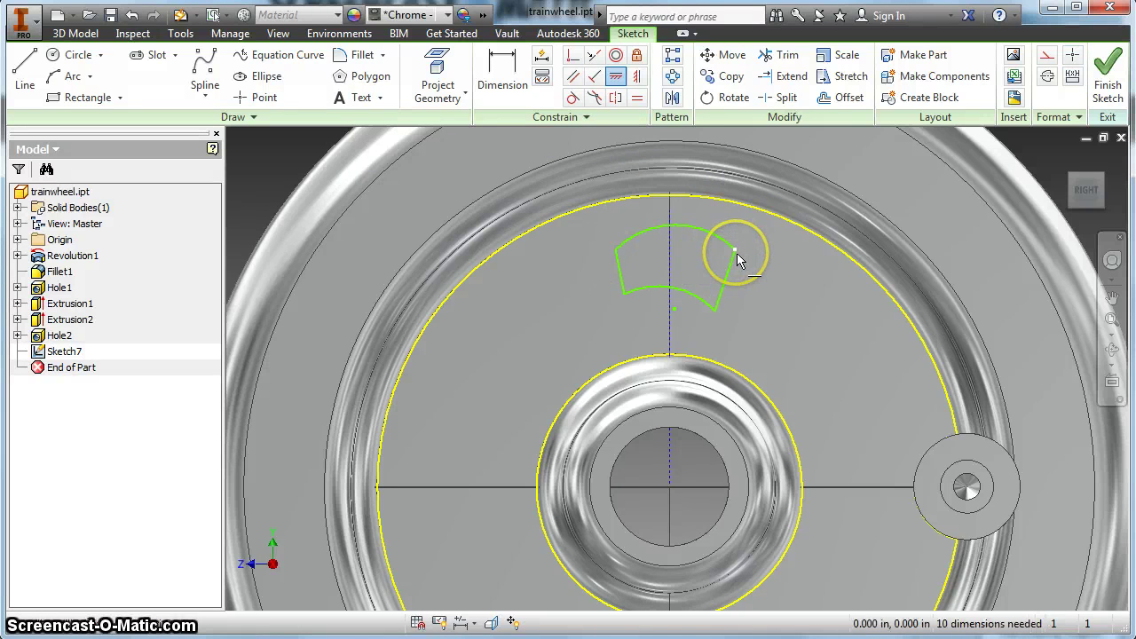
{"action": "left_click", "coordinate": [637, 305]}
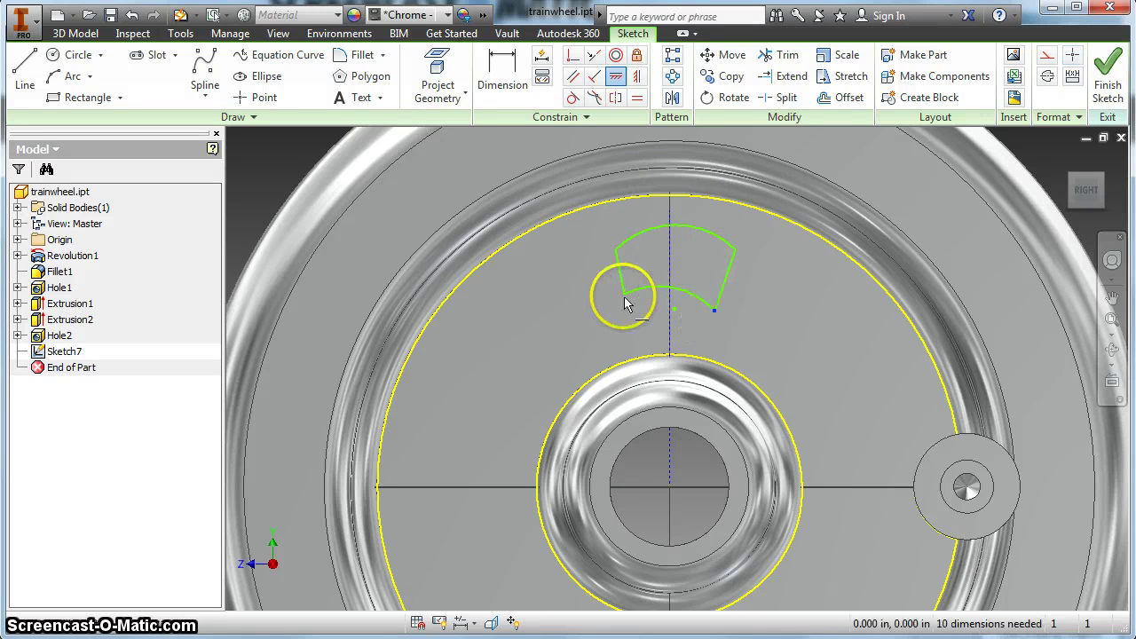
{"action": "right_click", "coordinate": [680, 256]}
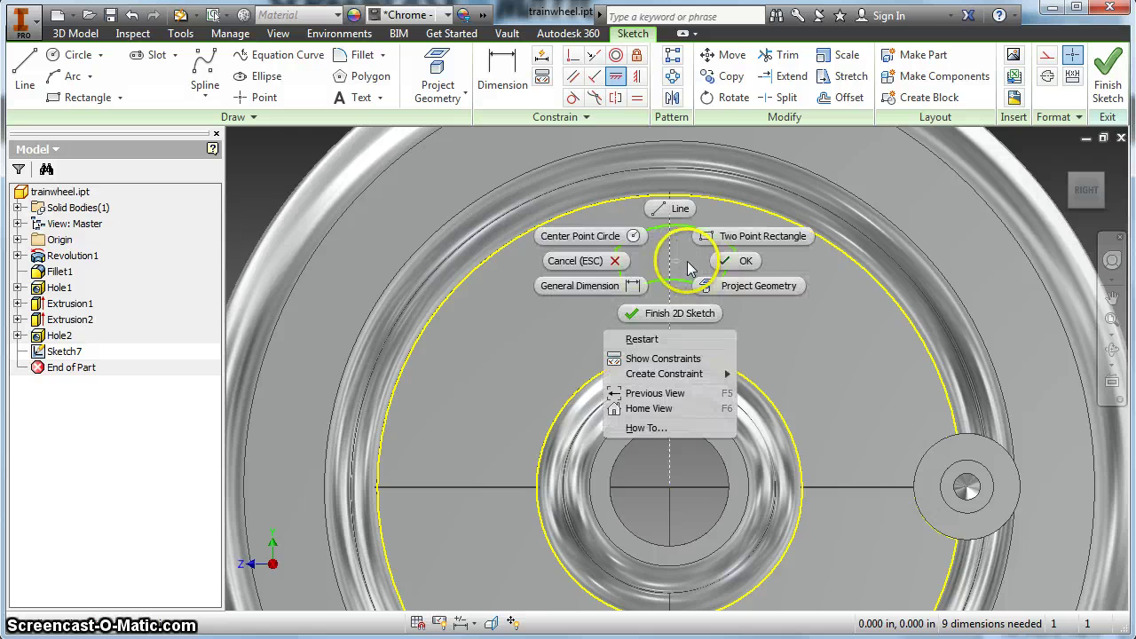
{"action": "left_click", "coordinate": [708, 274]}
{"action": "left_click", "coordinate": [700, 285]}
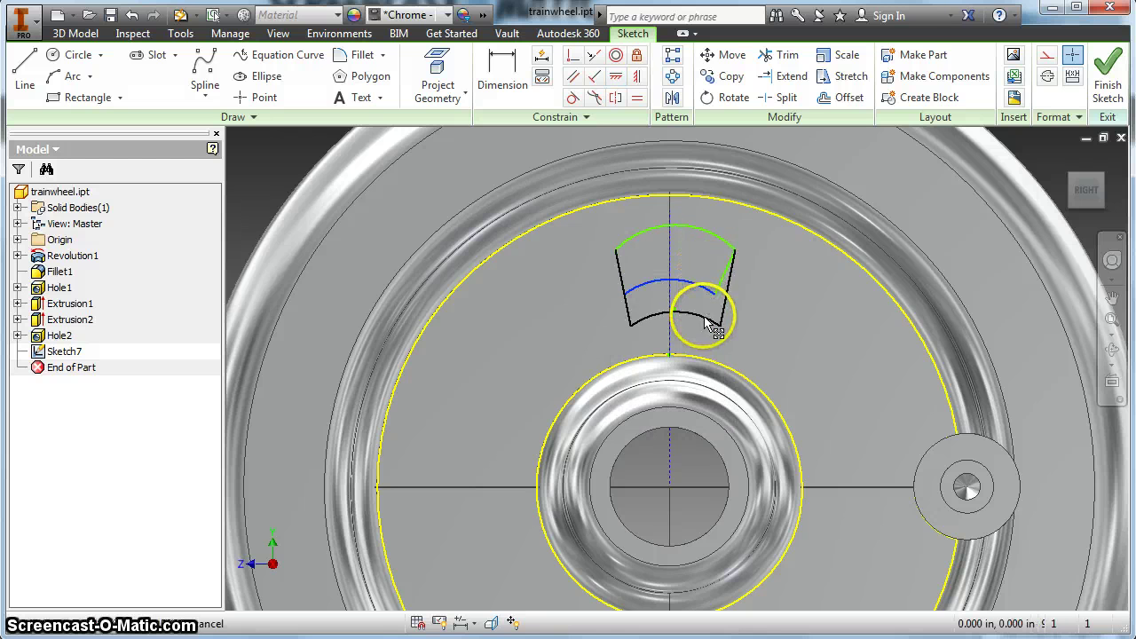
{"action": "left_click_drag", "start_coordinate": [710, 324], "coordinate": [684, 310]}
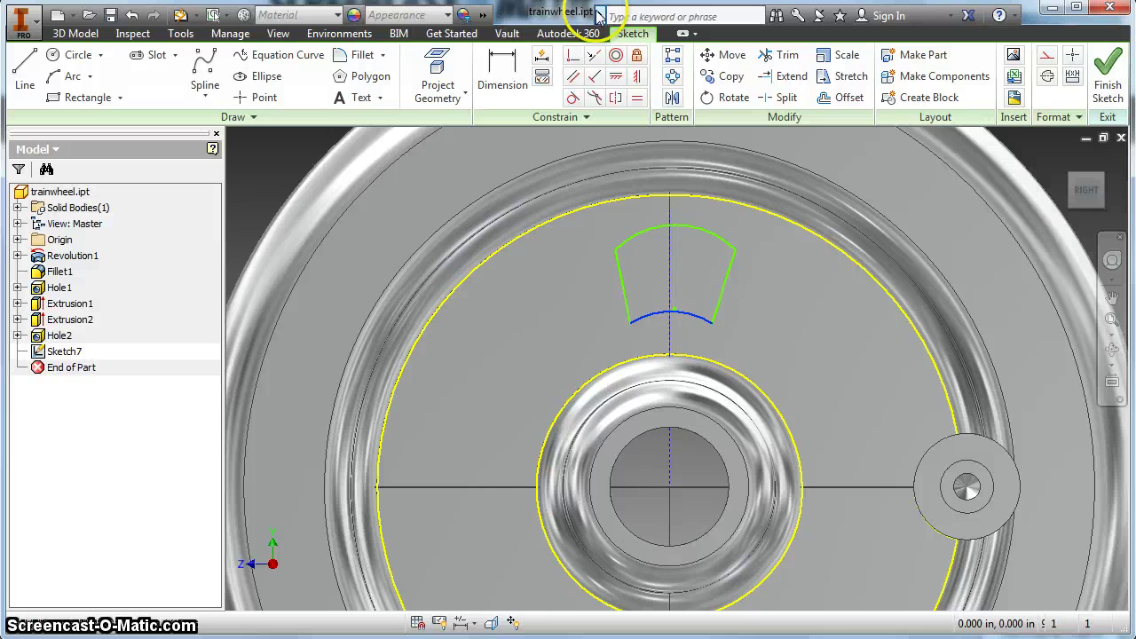
Constrain the profile's two slanted side lines to equal length
{"action": "left_click", "coordinate": [636, 98]}
{"action": "left_click", "coordinate": [620, 266]}
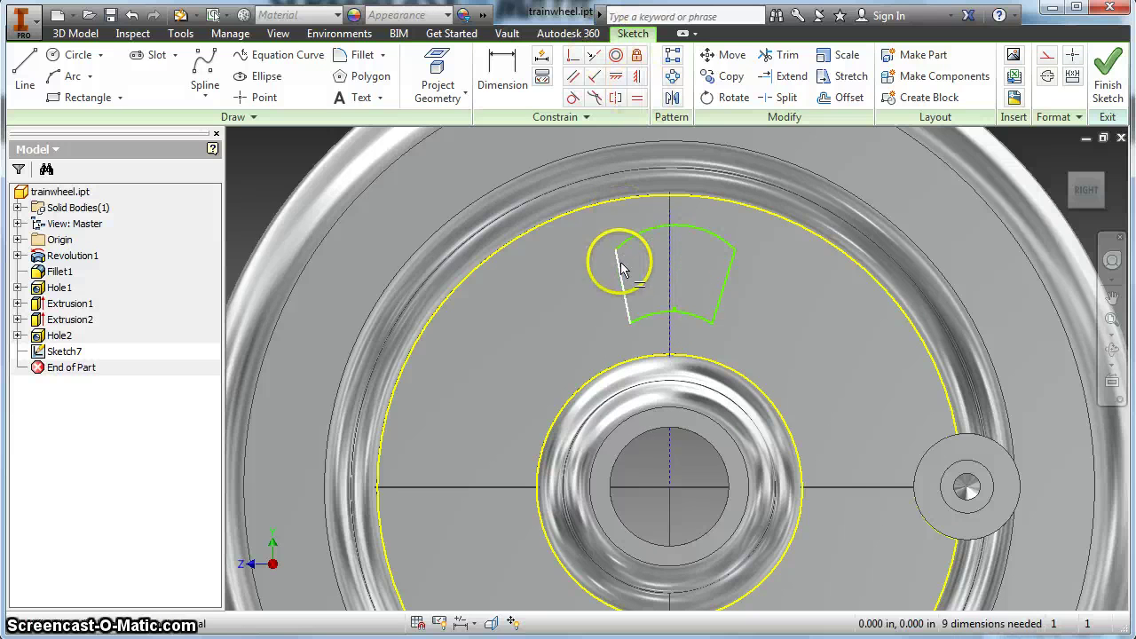
{"action": "left_click", "coordinate": [729, 277]}
Make the two slanted side lines symmetric about the vertical construction line
{"action": "left_click", "coordinate": [614, 100]}
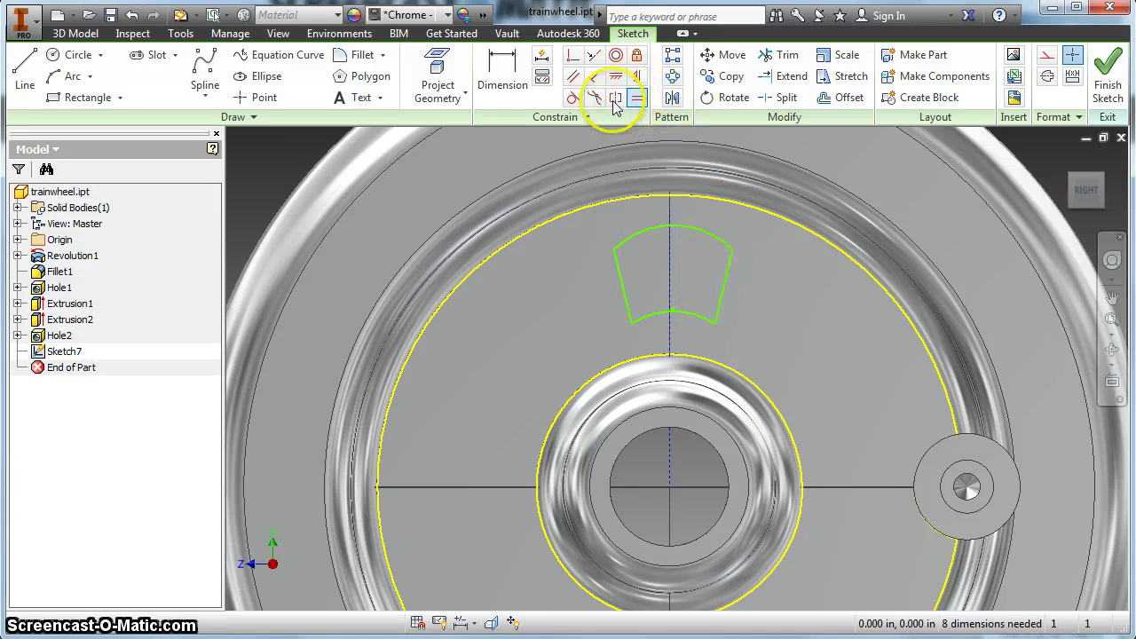
{"action": "left_click", "coordinate": [614, 100]}
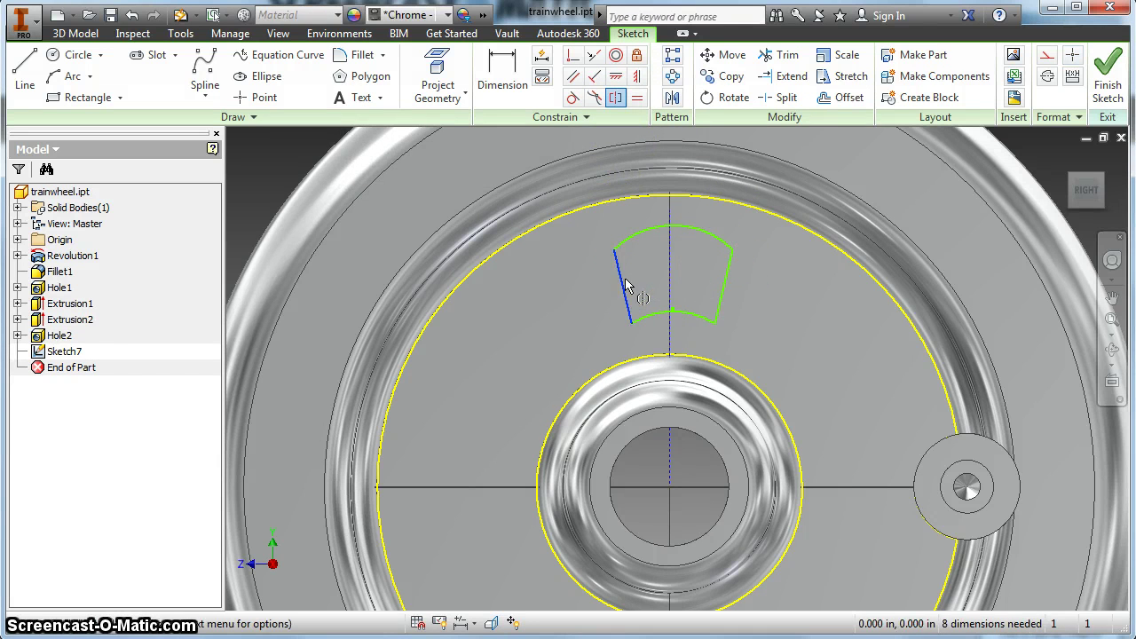
{"action": "left_click", "coordinate": [726, 293]}
{"action": "left_click", "coordinate": [670, 257]}
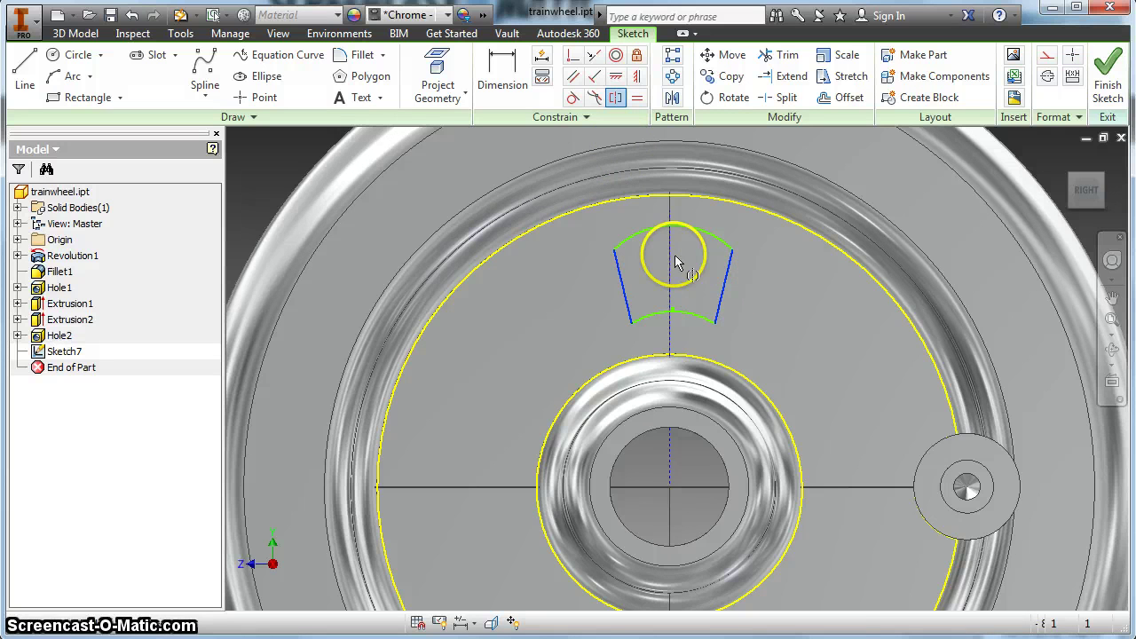
{"action": "right_click", "coordinate": [701, 256]}
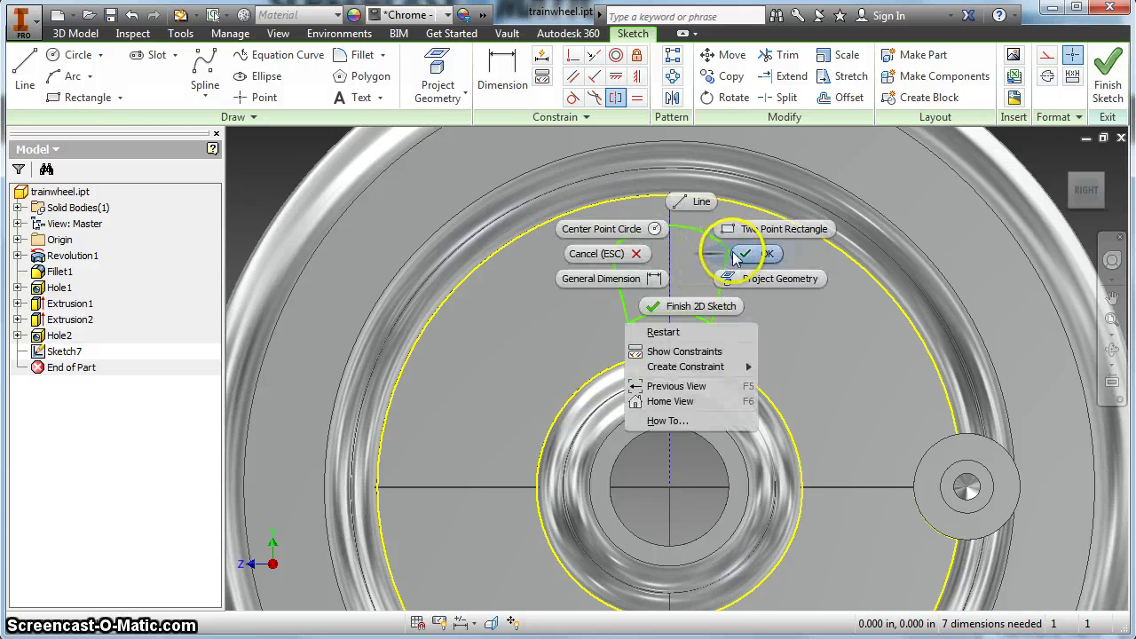
{"action": "key", "text": "Escape"}
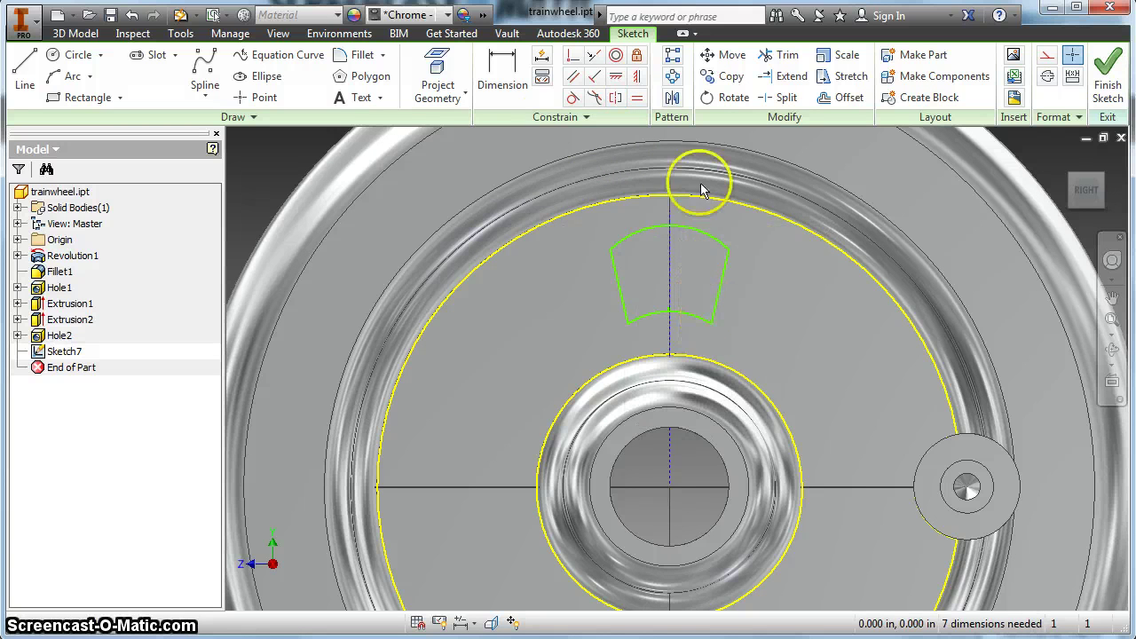
{"action": "left_click", "coordinate": [505, 70]}
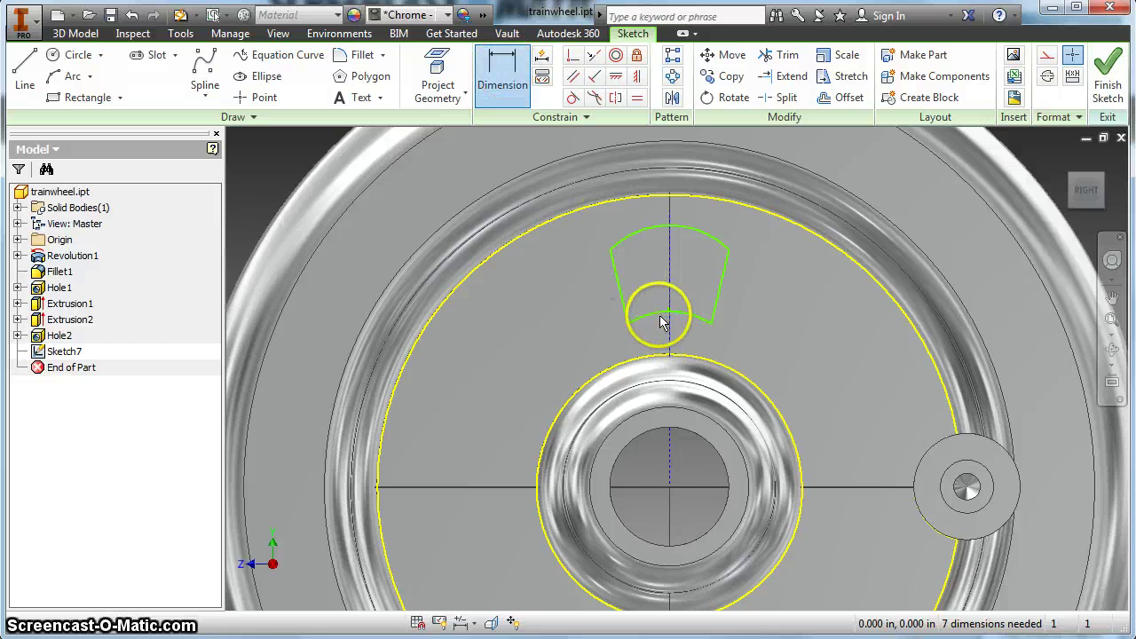
{"action": "left_click", "coordinate": [659, 319]}
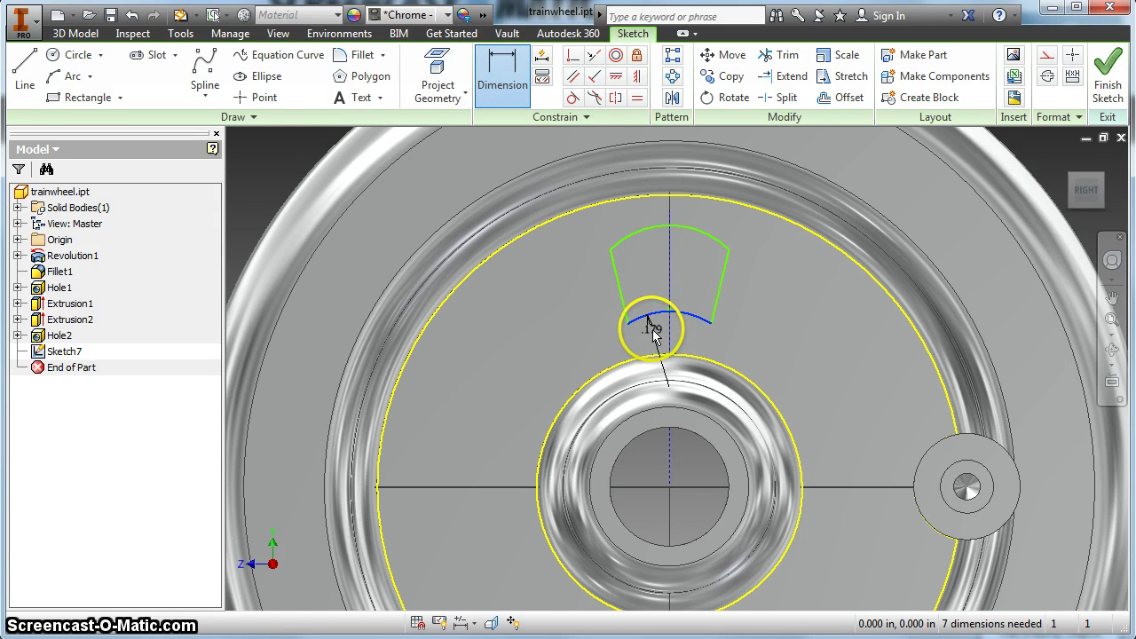
{"action": "right_click", "coordinate": [652, 330]}
{"action": "left_click", "coordinate": [706, 334]}
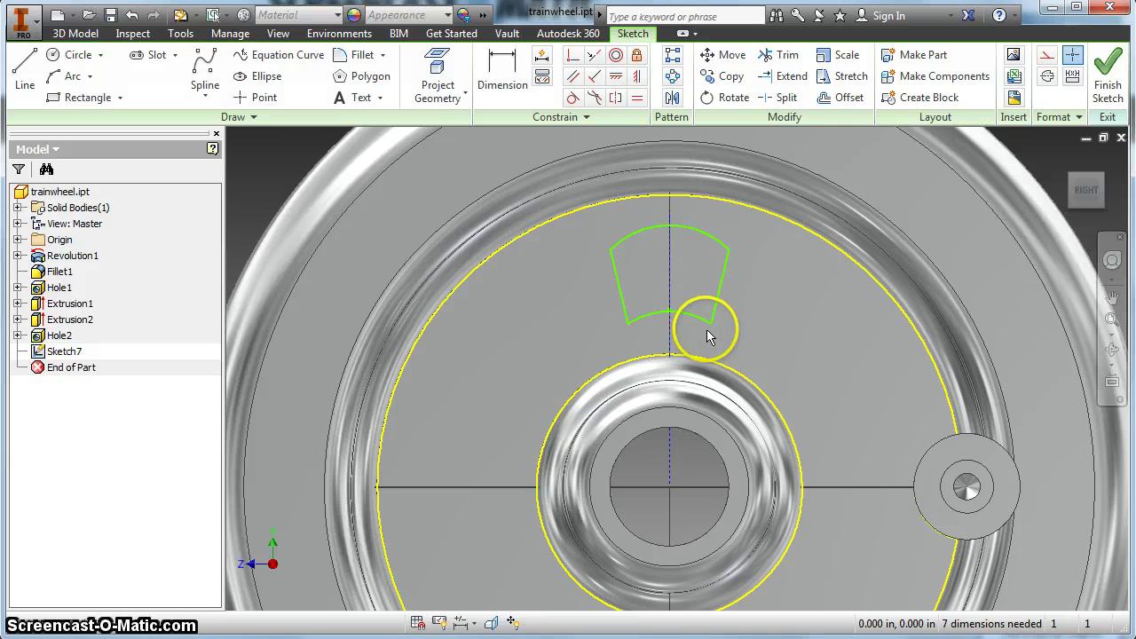
Make the profile's lower and upper arcs concentric with the projected outer circle of the web face
{"action": "left_click", "coordinate": [615, 56]}
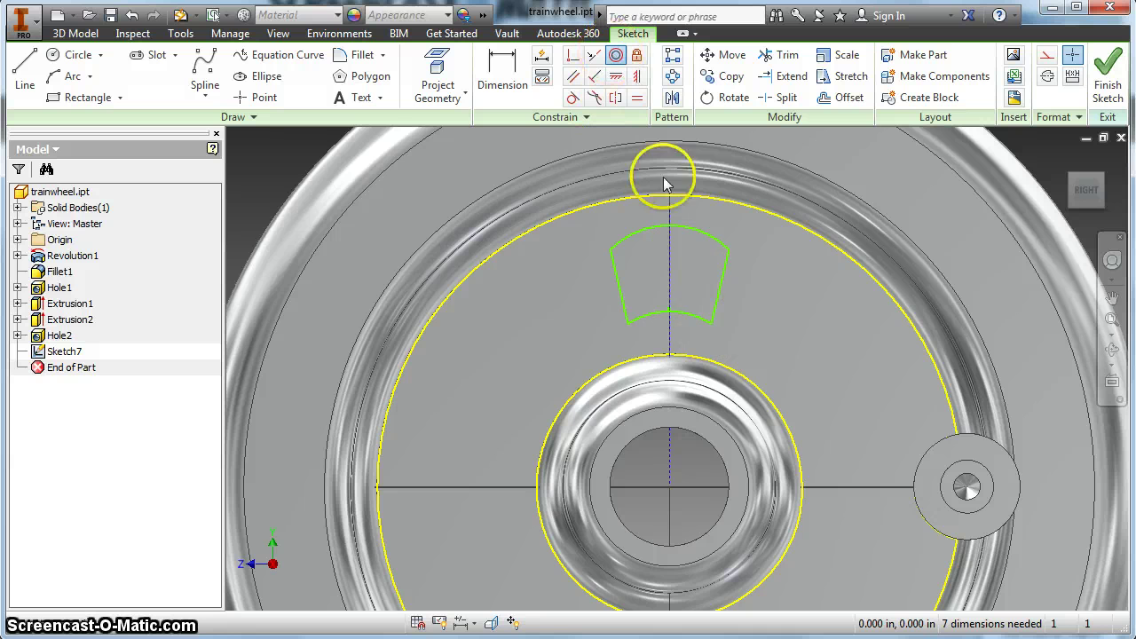
{"action": "left_click", "coordinate": [684, 316]}
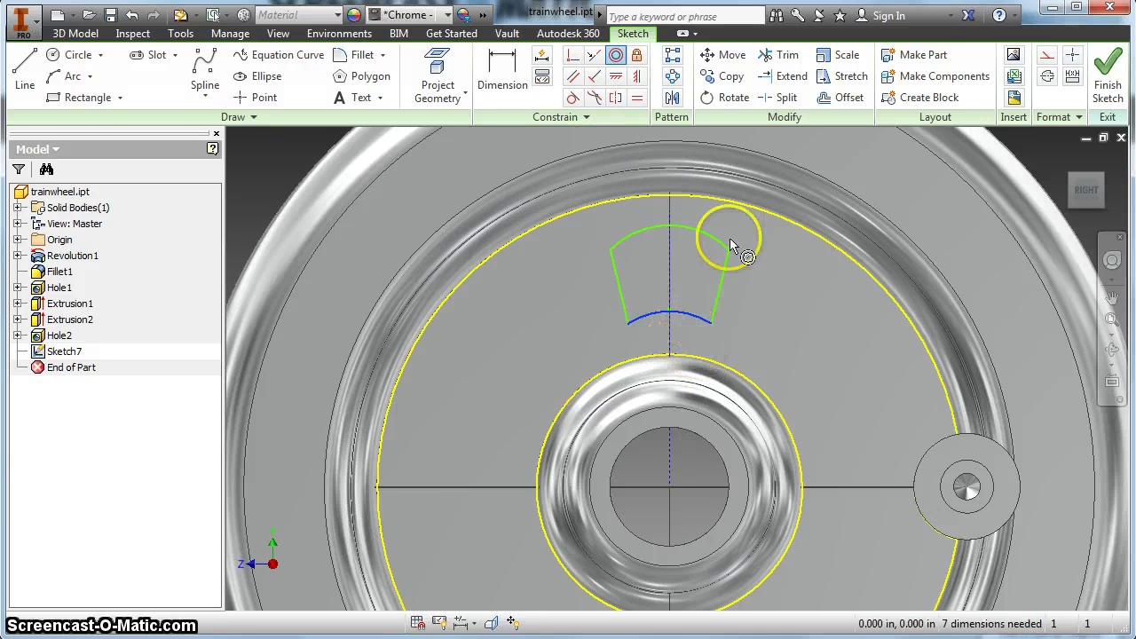
{"action": "left_click", "coordinate": [738, 202]}
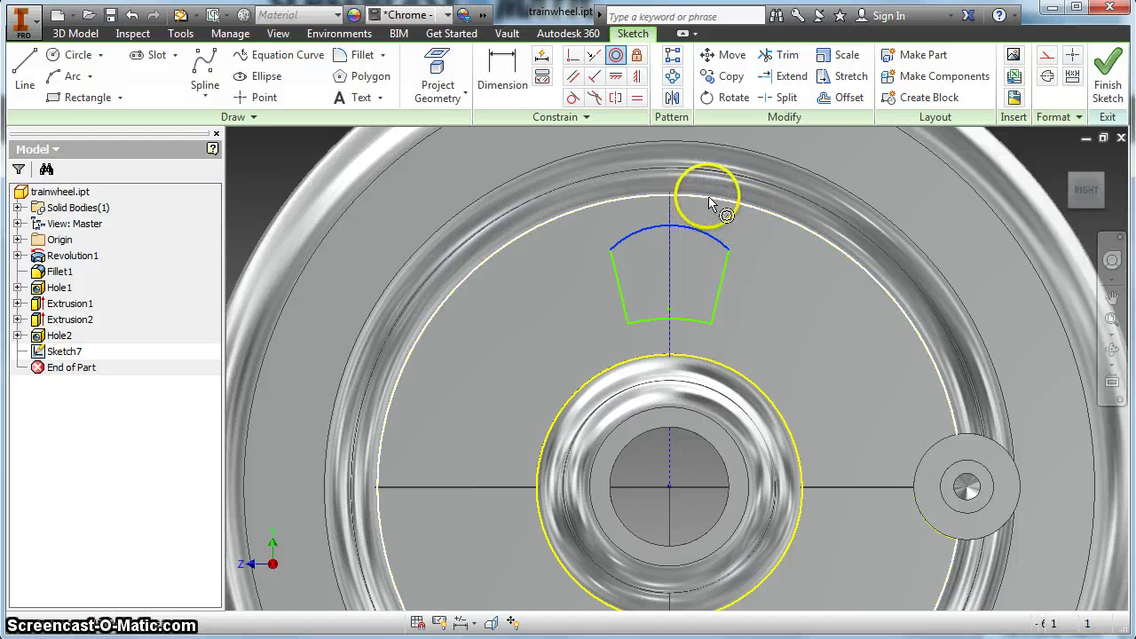
{"action": "left_click", "coordinate": [708, 203]}
{"action": "right_click", "coordinate": [707, 210]}
{"action": "left_click", "coordinate": [748, 213]}
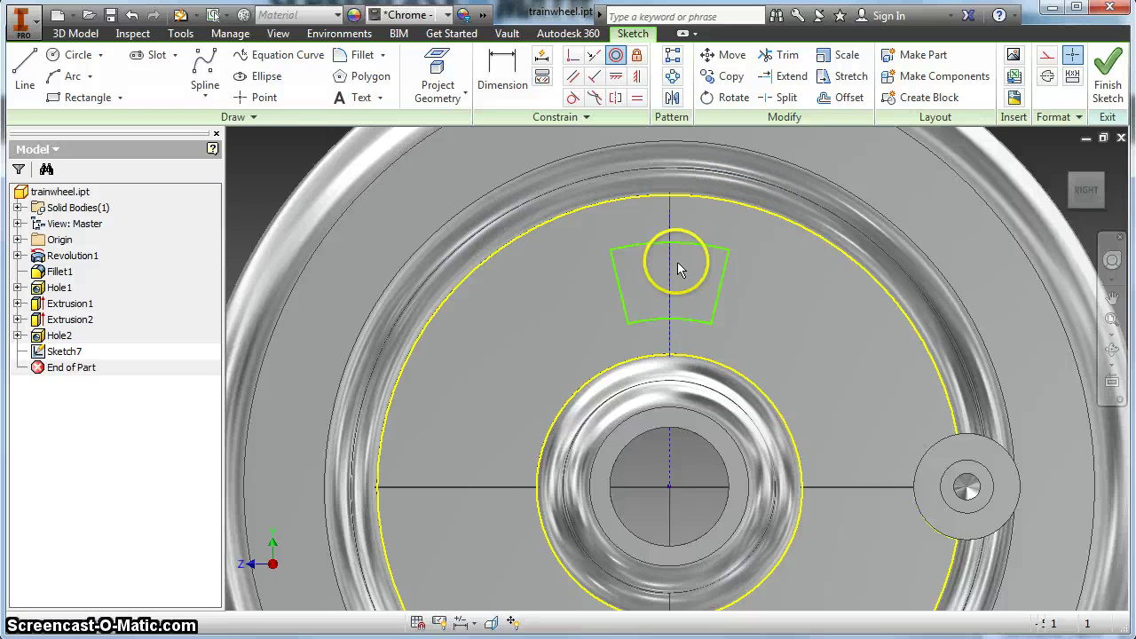
Dimension the profile's lower arc to a .375 in radius and its upper arc to a .6 in radius
{"action": "left_click", "coordinate": [502, 71]}
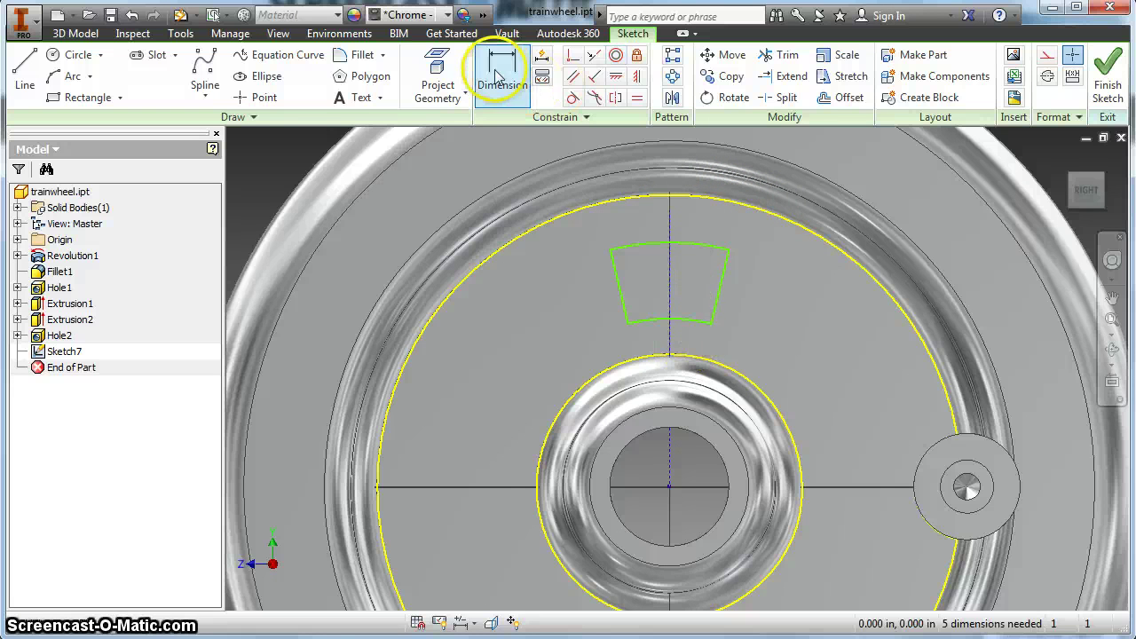
{"action": "left_click", "coordinate": [649, 323]}
{"action": "left_click", "coordinate": [614, 344]}
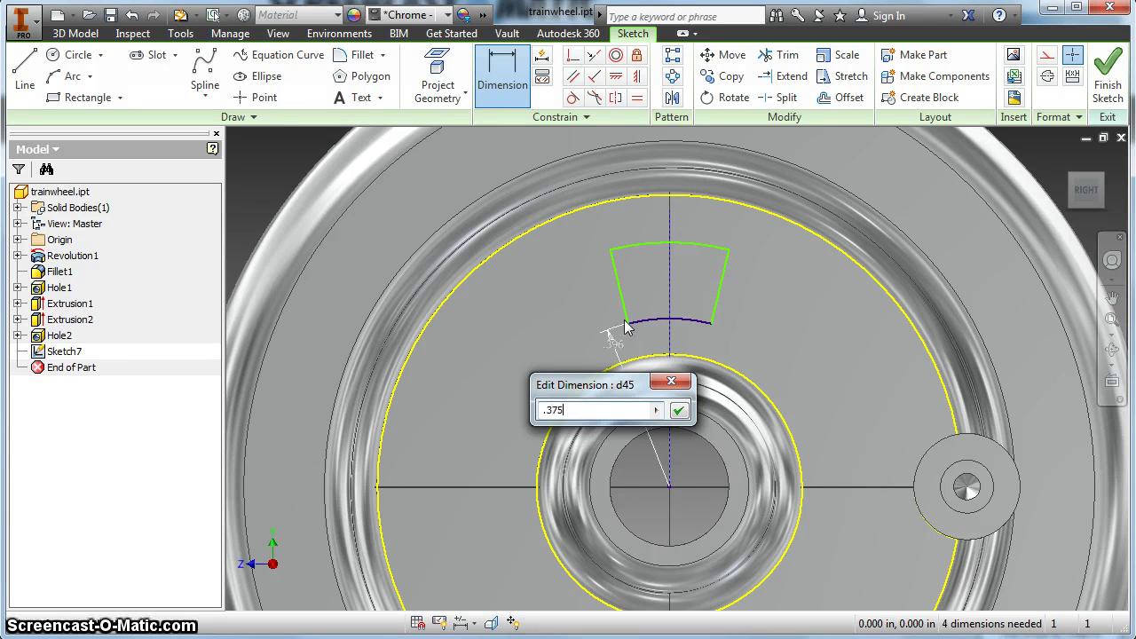
{"action": "key", "text": "Return"}
{"action": "left_click", "coordinate": [695, 260]}
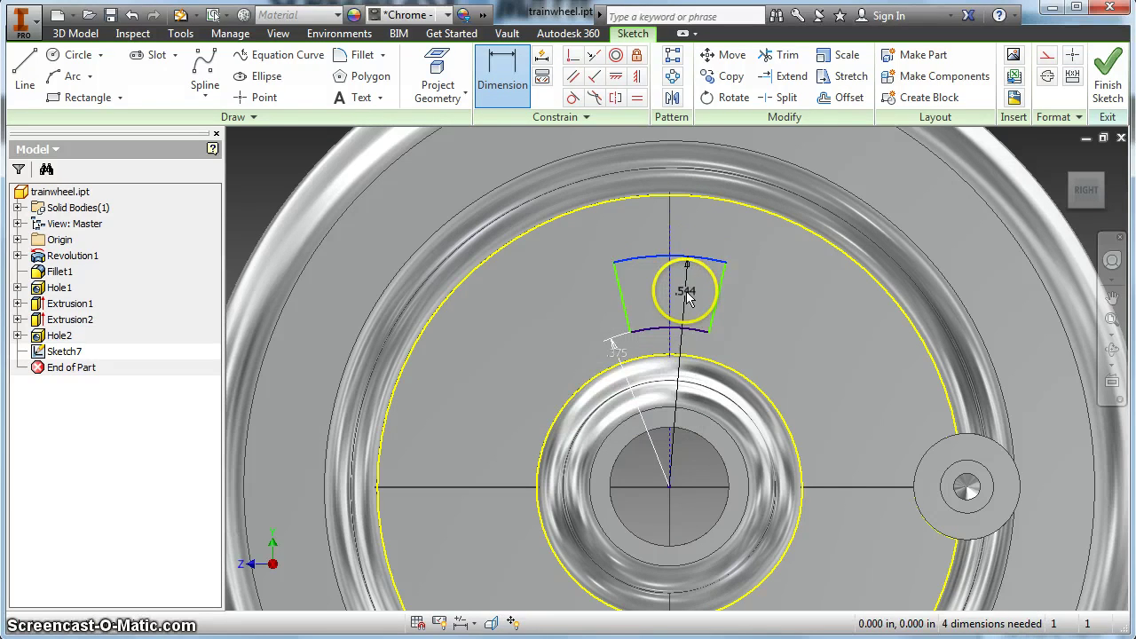
{"action": "left_click", "coordinate": [685, 296]}
{"action": "type", "text": ".6"}
{"action": "key", "text": "Return"}
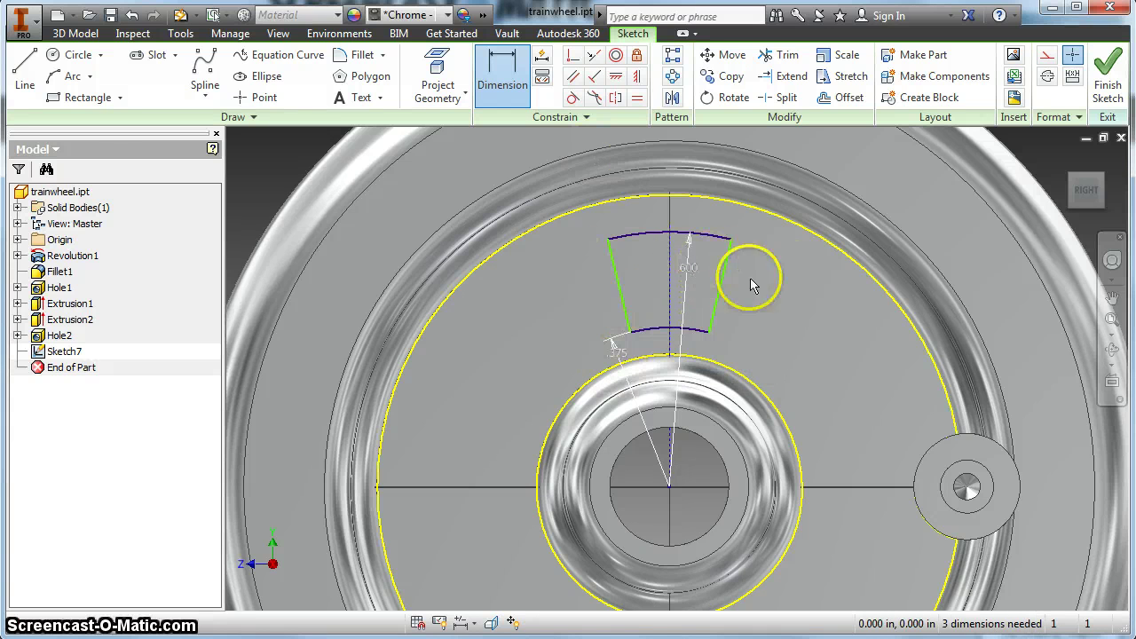
Dimension the angle between the profile's two slanted side lines as 30 degrees
{"action": "left_click", "coordinate": [618, 259]}
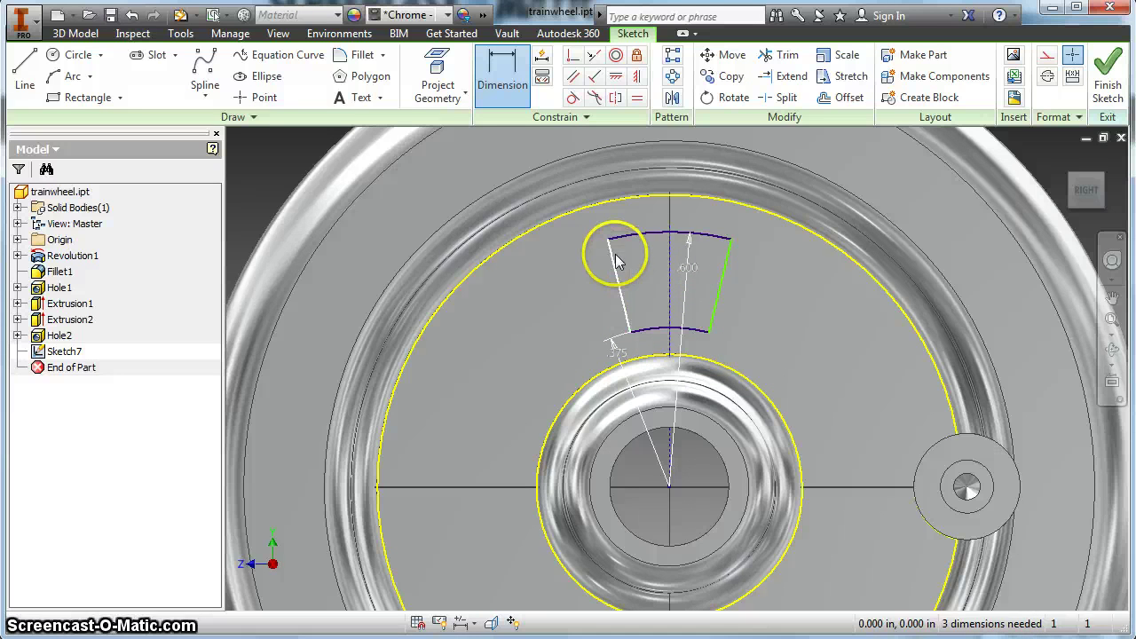
{"action": "left_click", "coordinate": [720, 268]}
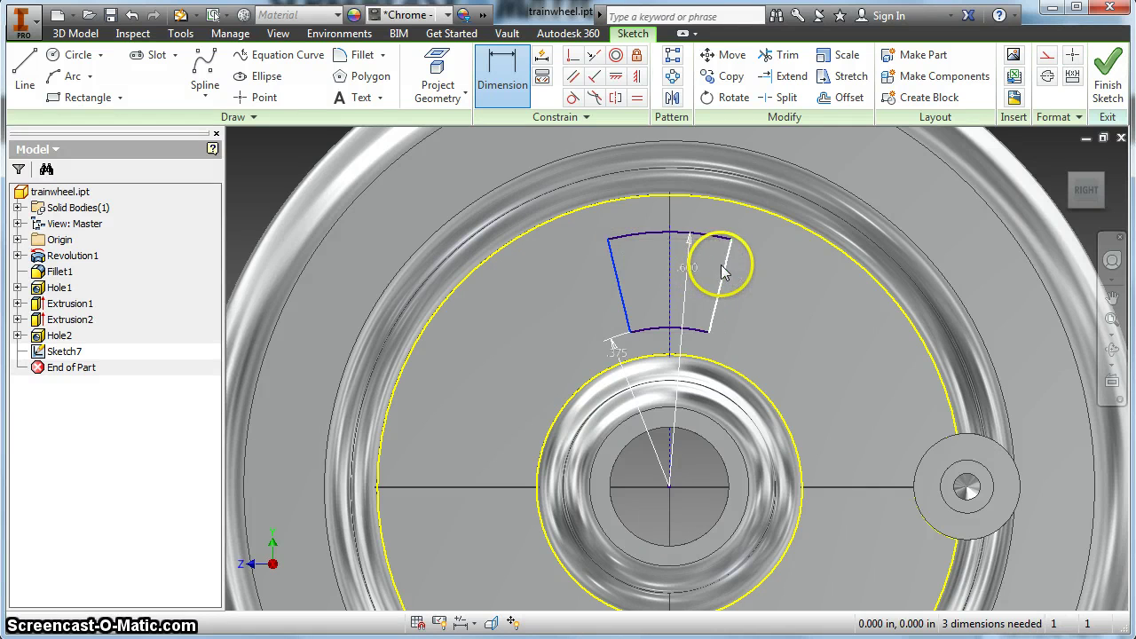
{"action": "left_click", "coordinate": [674, 217]}
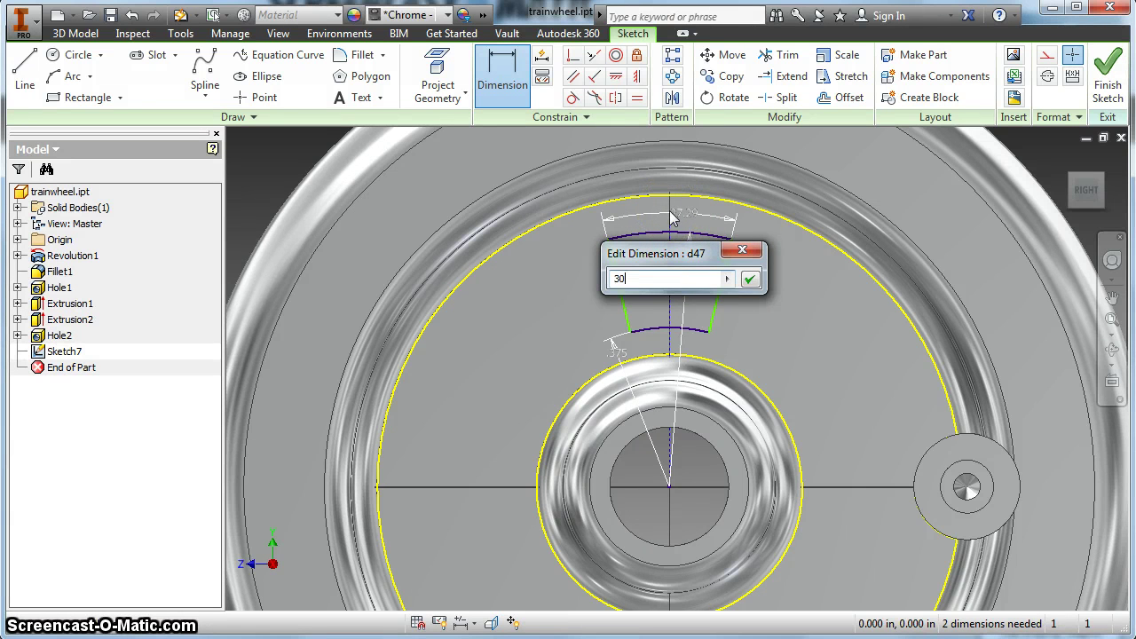
{"action": "key", "text": "Return"}
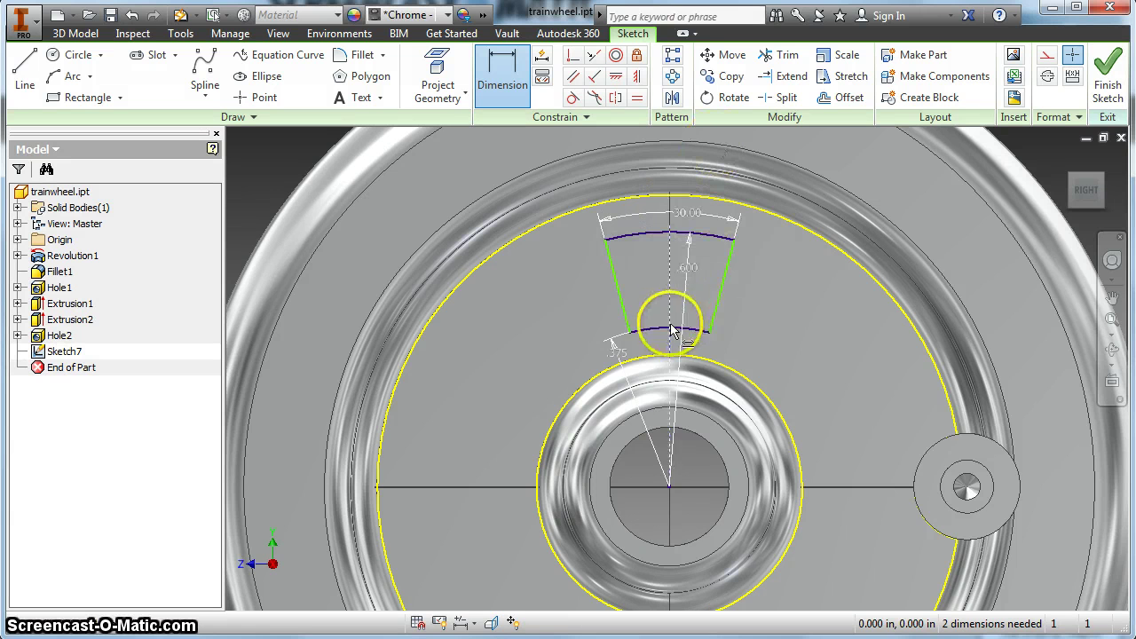
{"action": "right_click", "coordinate": [639, 300]}
{"action": "key", "text": "Escape"}
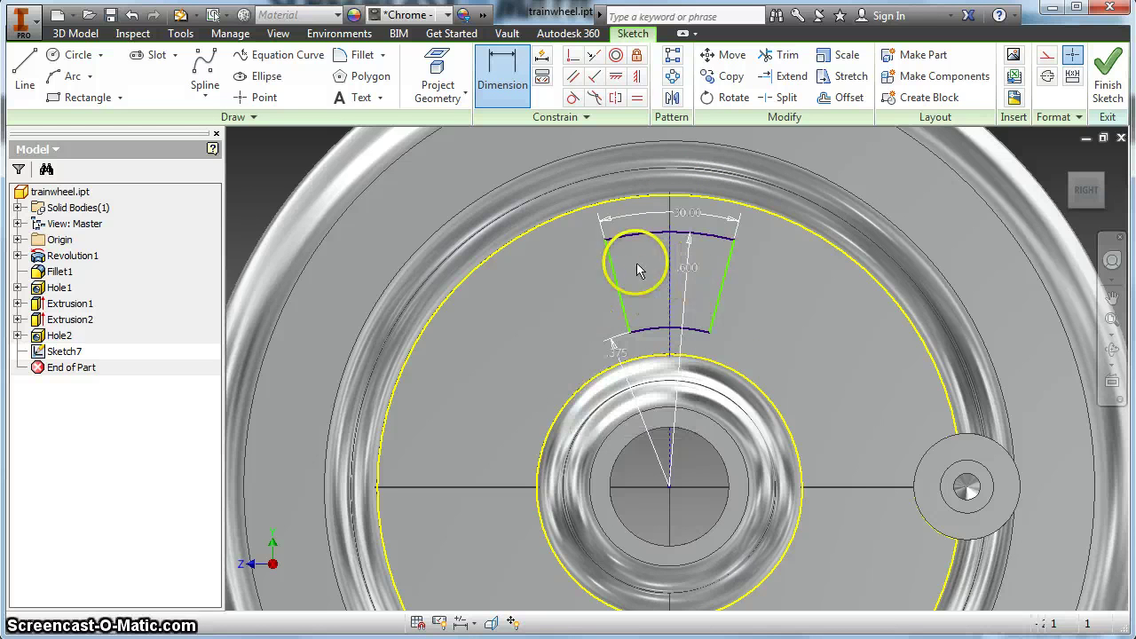
{"action": "key", "text": "Escape"}
Pull the profile's upper corner inward to narrow it, and dimension the horizontal distance between its lower corners as .15 in
{"action": "mouse_move", "coordinate": [607, 241]}
{"action": "left_mouse_down"}
{"action": "mouse_move", "coordinate": [620, 252]}
{"action": "mouse_move", "coordinate": [583, 266]}
{"action": "mouse_move", "coordinate": [559, 260]}
{"action": "mouse_move", "coordinate": [635, 260]}
{"action": "mouse_move", "coordinate": [622, 253]}
{"action": "left_mouse_up"}
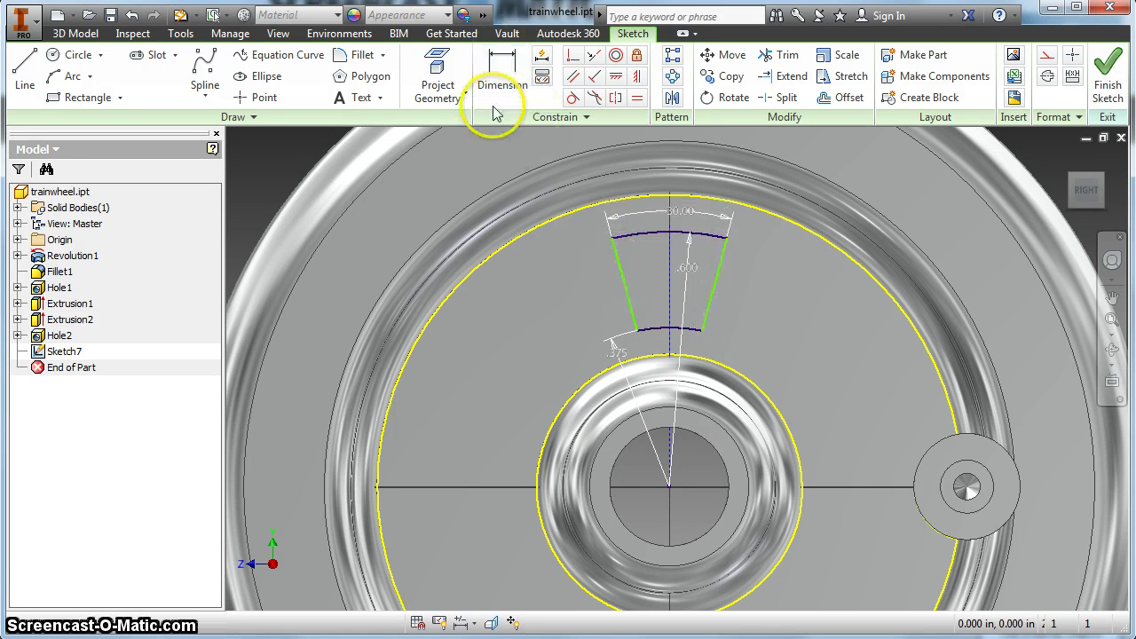
{"action": "key", "text": "d"}
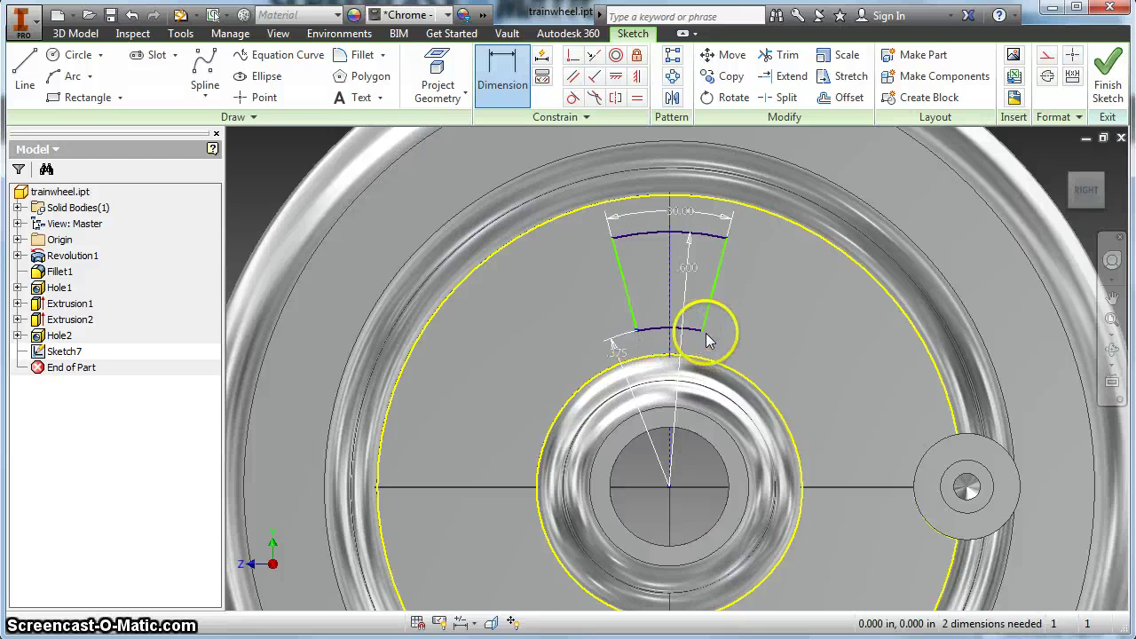
{"action": "left_click", "coordinate": [706, 332]}
{"action": "left_click", "coordinate": [763, 358]}
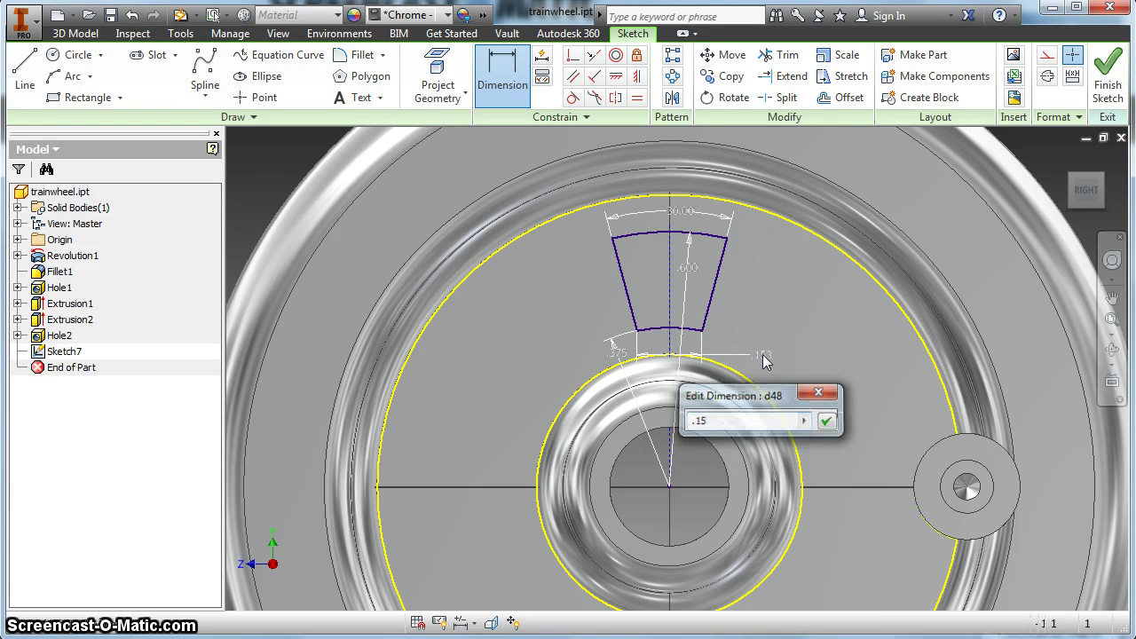
{"action": "key", "text": "Return"}
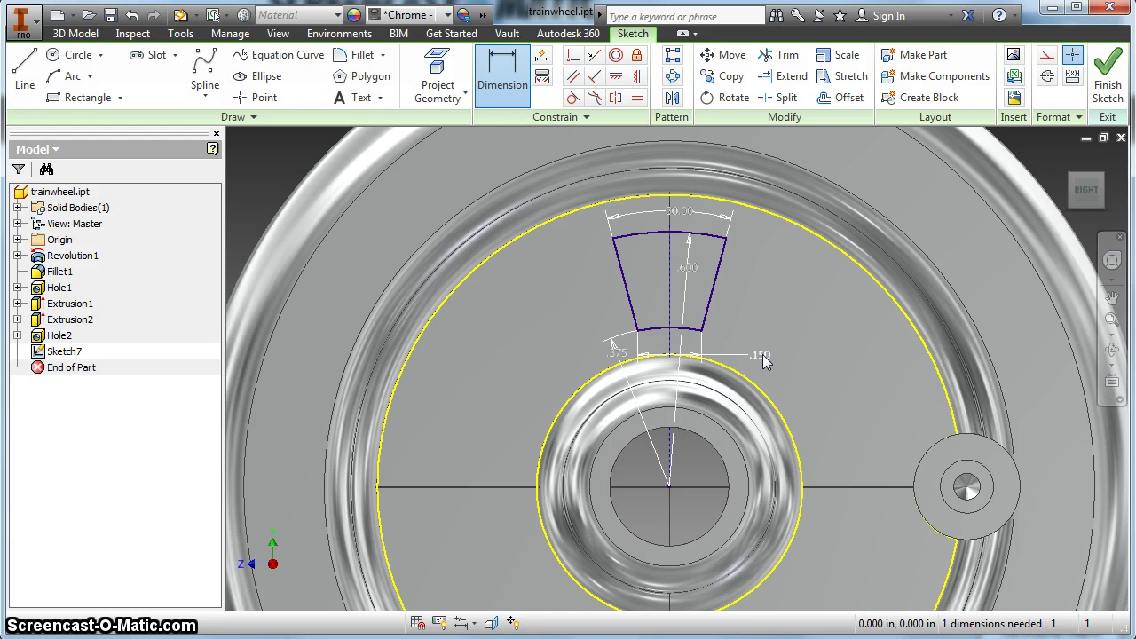
Finish the sketch and extrude the opening profile as a cut through the wheel with the extents set to All
{"action": "left_click", "coordinate": [1109, 81]}
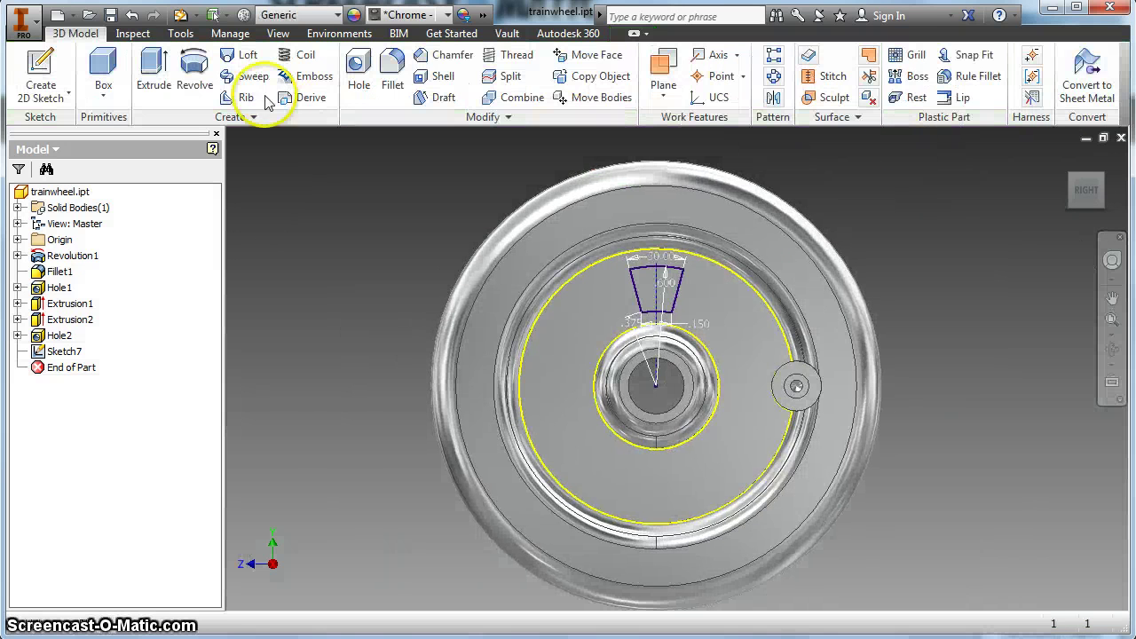
{"action": "left_click", "coordinate": [156, 71]}
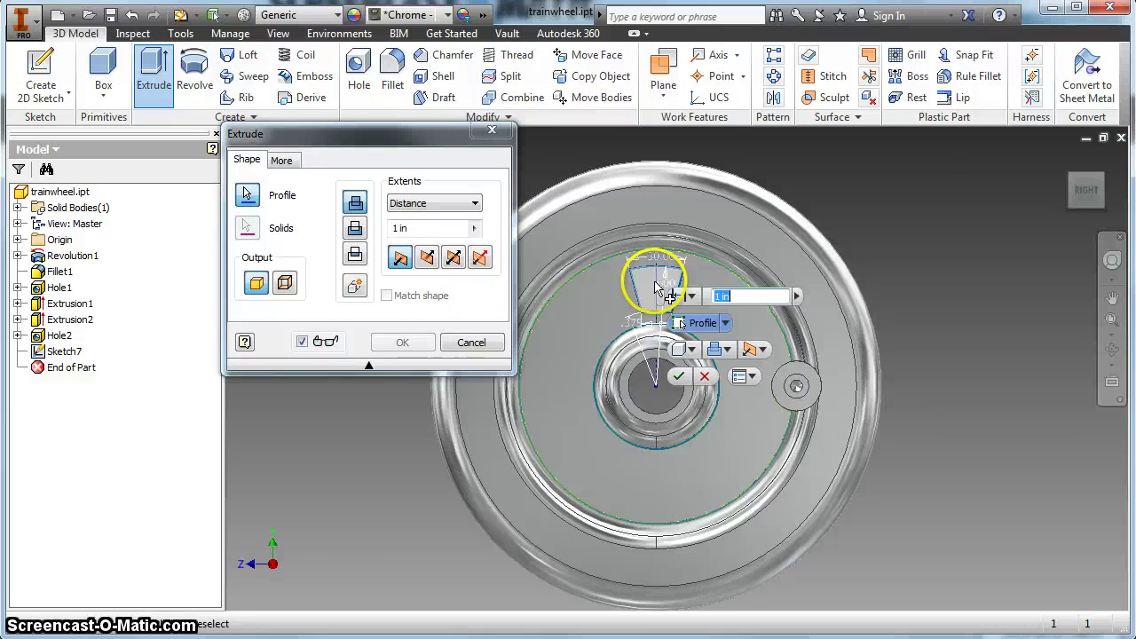
{"action": "left_click", "coordinate": [655, 286]}
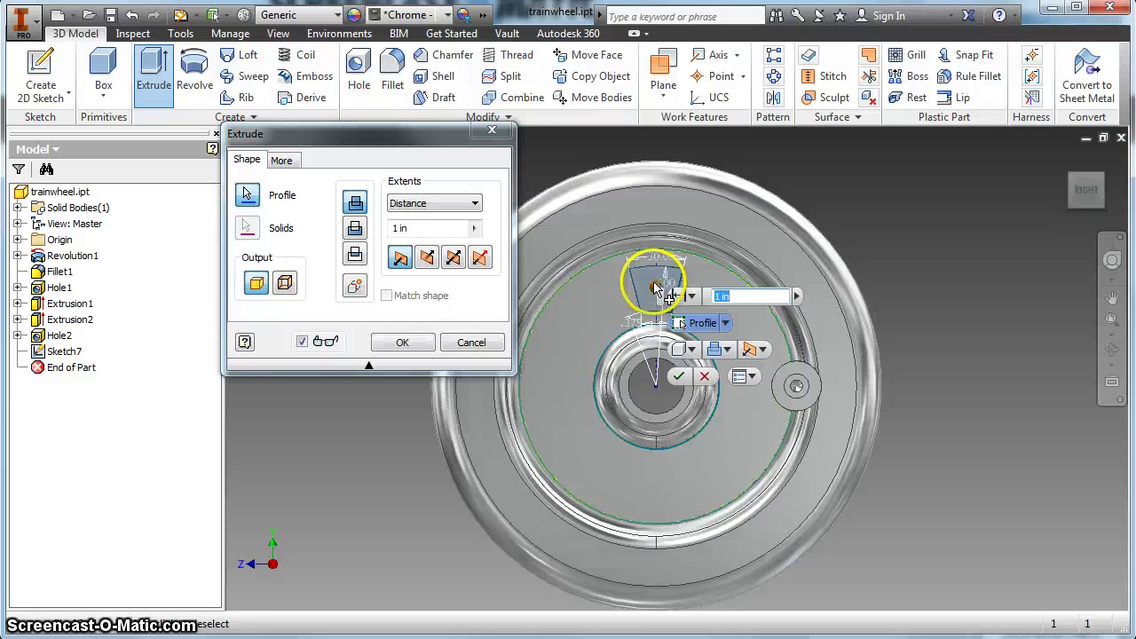
{"action": "left_click", "coordinate": [356, 229]}
{"action": "left_click", "coordinate": [474, 203]}
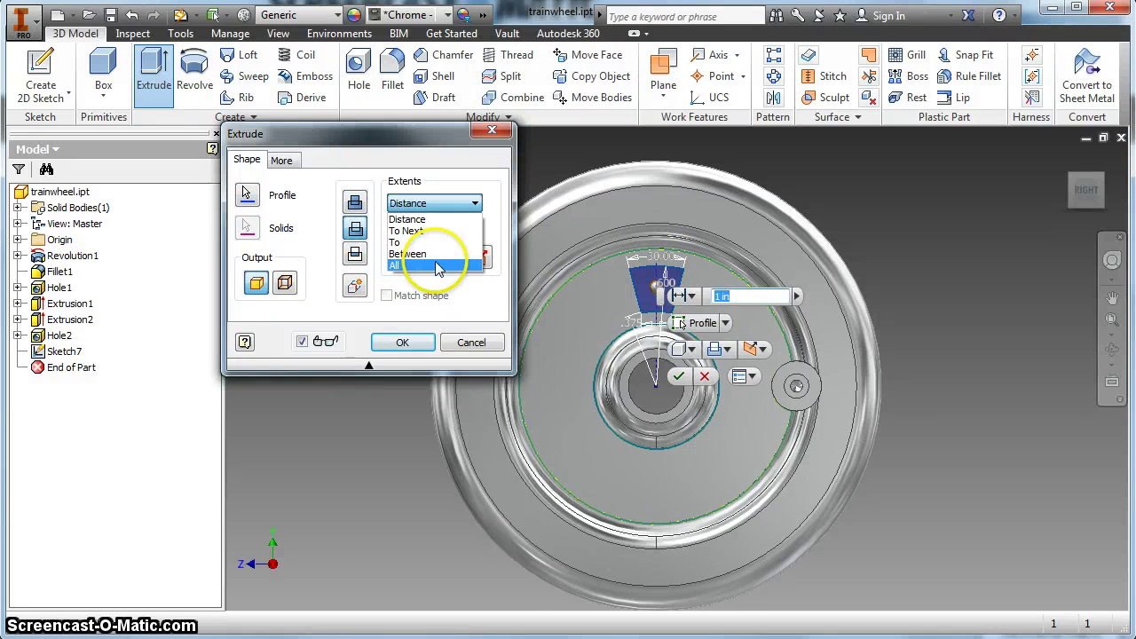
{"action": "left_click", "coordinate": [437, 266]}
{"action": "left_click", "coordinate": [402, 342]}
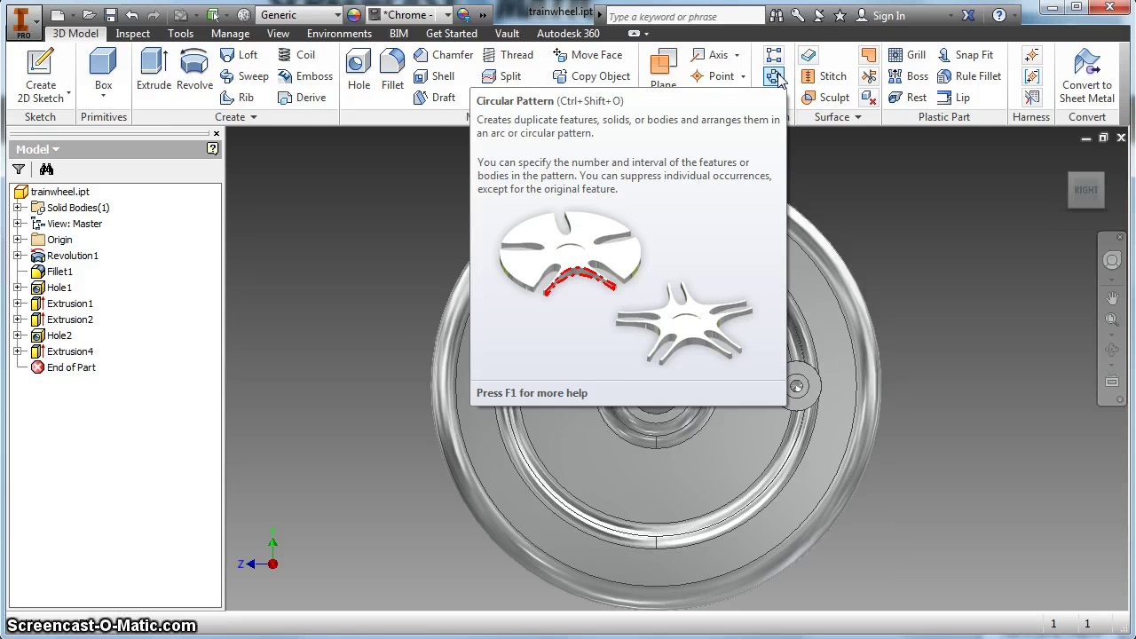
{"action": "left_click", "coordinate": [775, 77]}
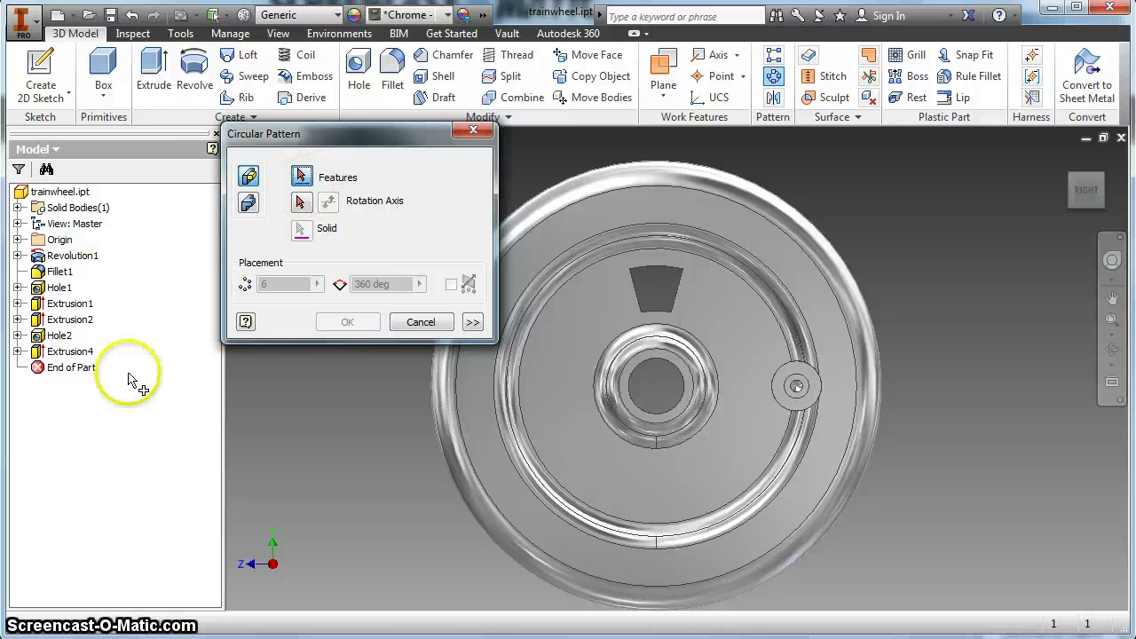
{"action": "left_click", "coordinate": [69, 354]}
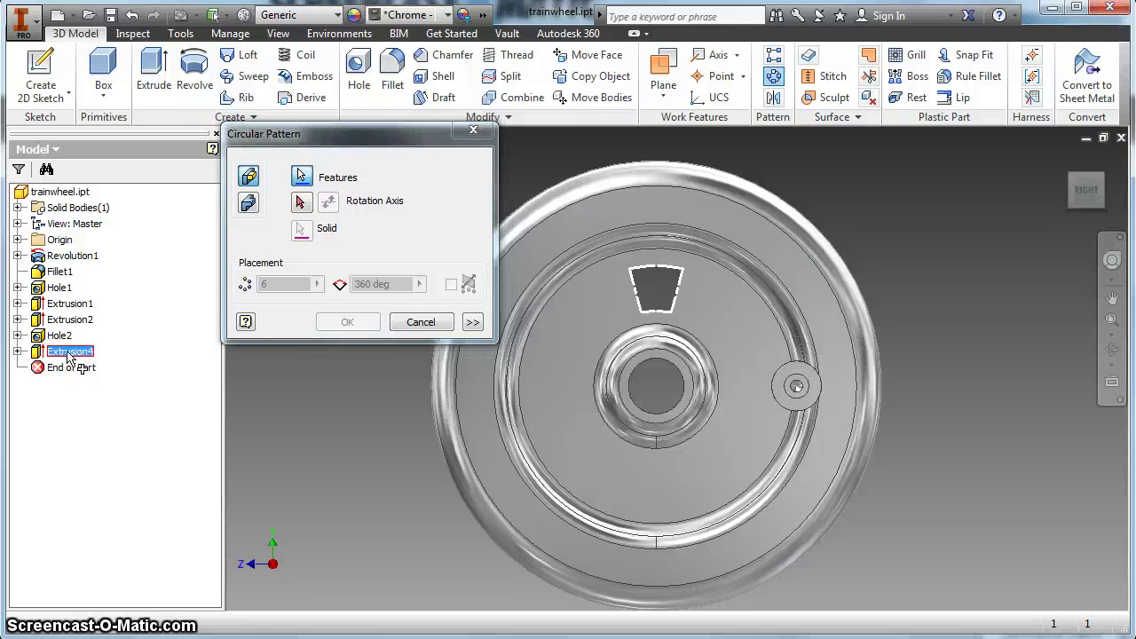
{"action": "left_click", "coordinate": [300, 204]}
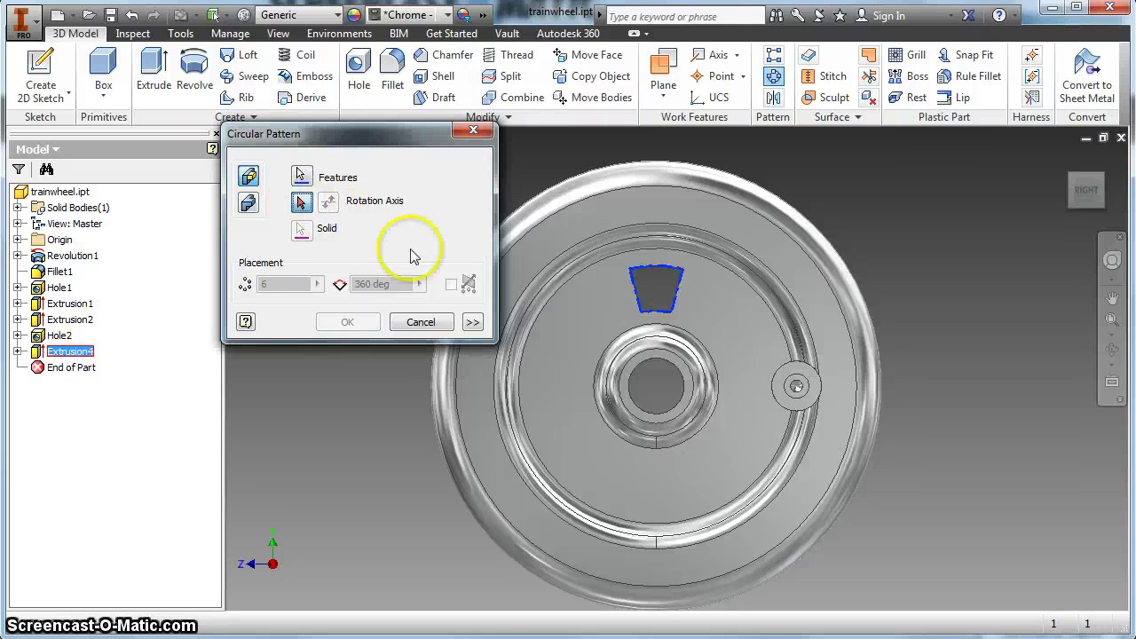
{"action": "left_click", "coordinate": [1070, 211]}
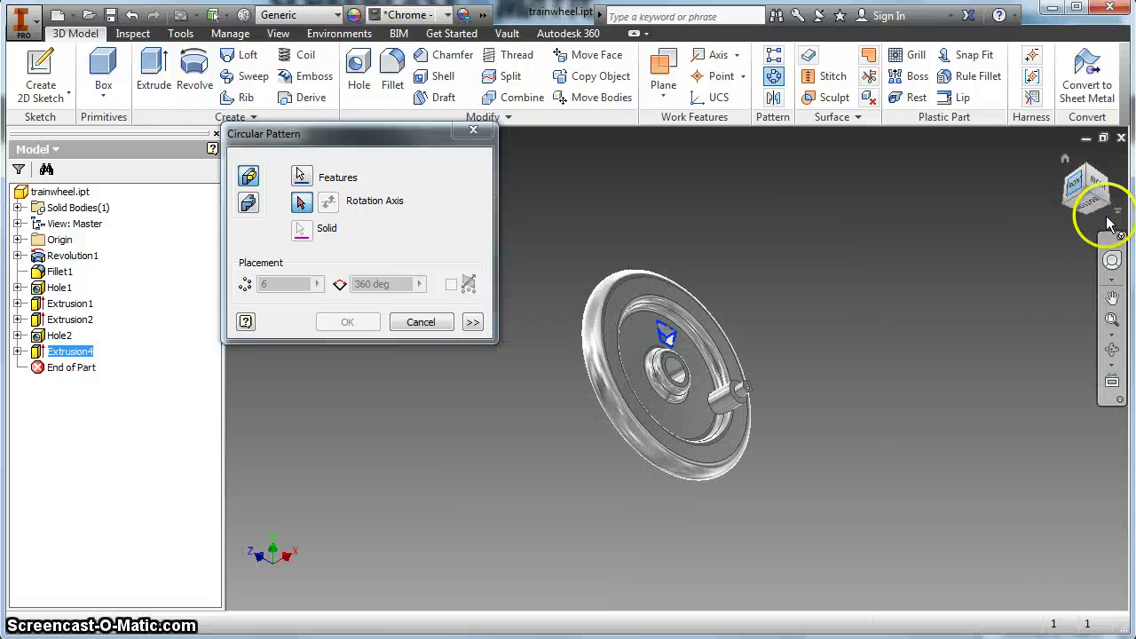
{"action": "left_click", "coordinate": [1087, 200]}
{"action": "left_click_drag", "start_coordinate": [1087, 204], "coordinate": [825, 260]}
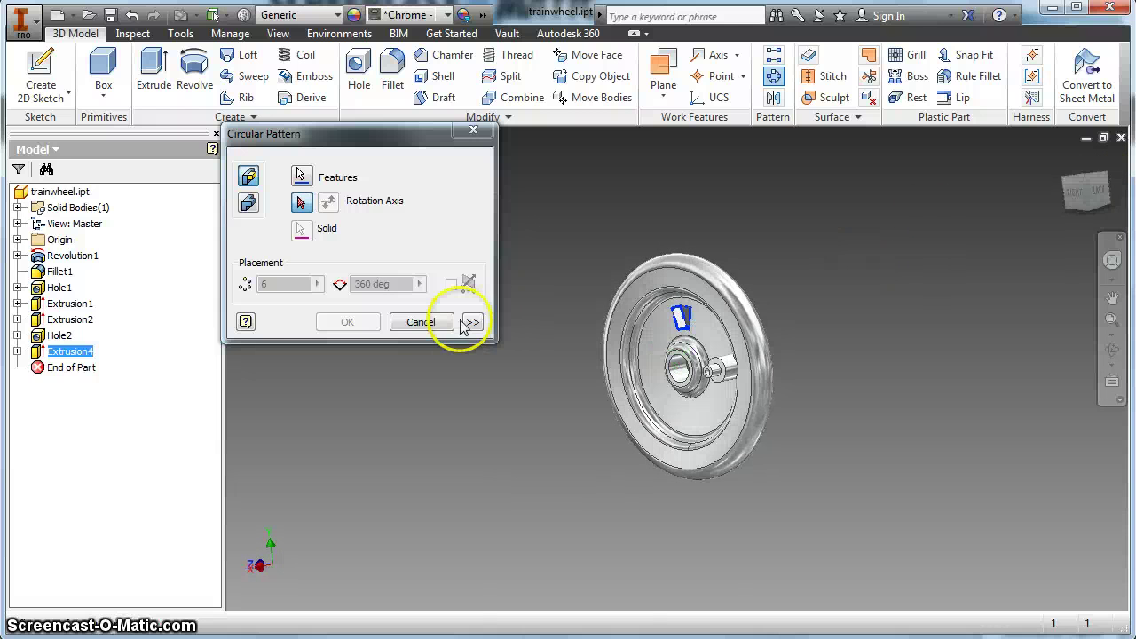
{"action": "left_click", "coordinate": [409, 322]}
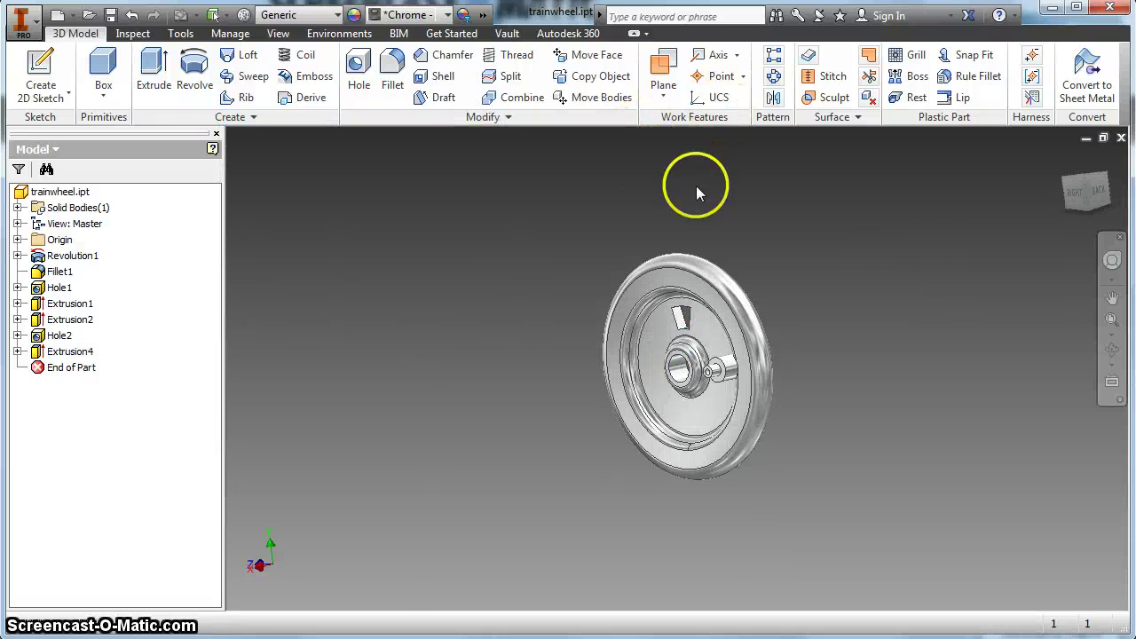
Create a work axis through the centre of the wheel's hub bore
{"action": "left_click", "coordinate": [1062, 165]}
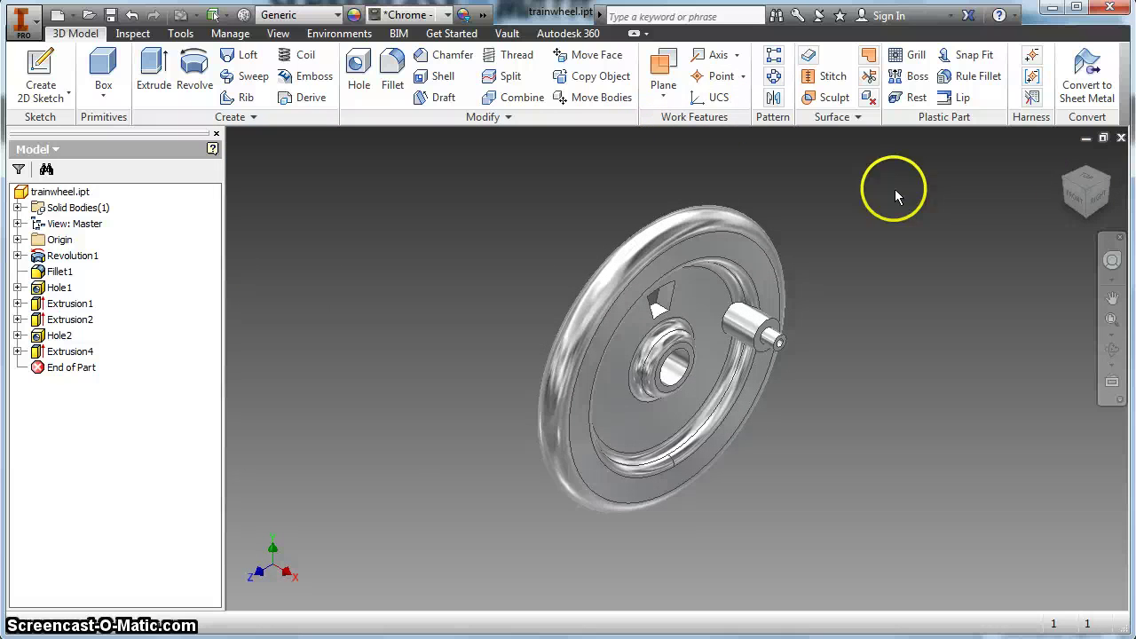
{"action": "left_click", "coordinate": [719, 56]}
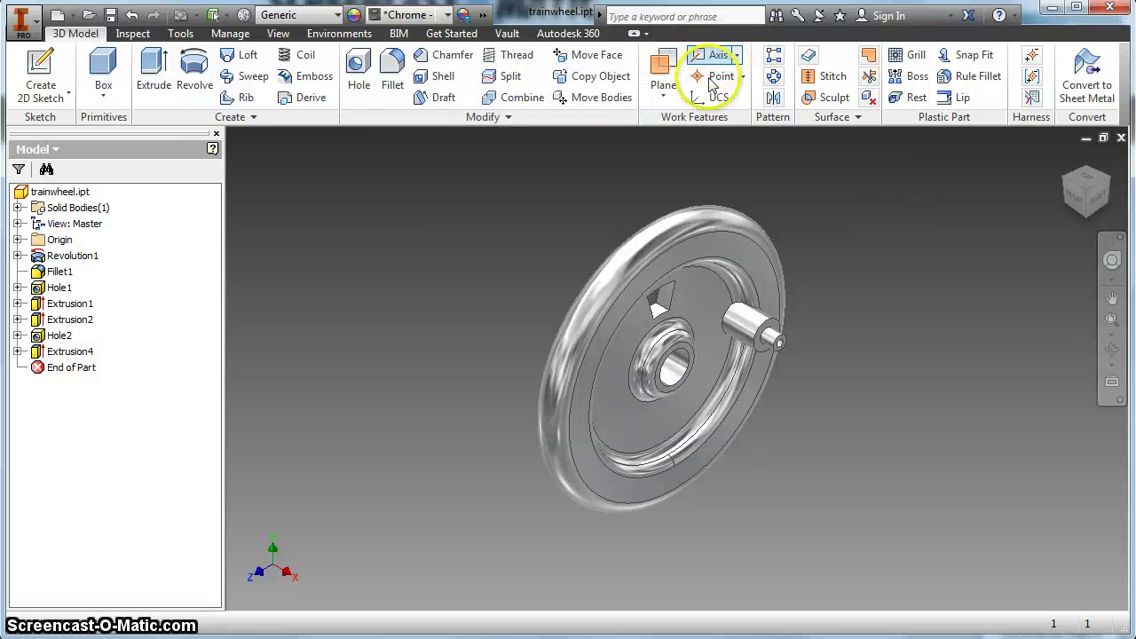
{"action": "left_click", "coordinate": [678, 368]}
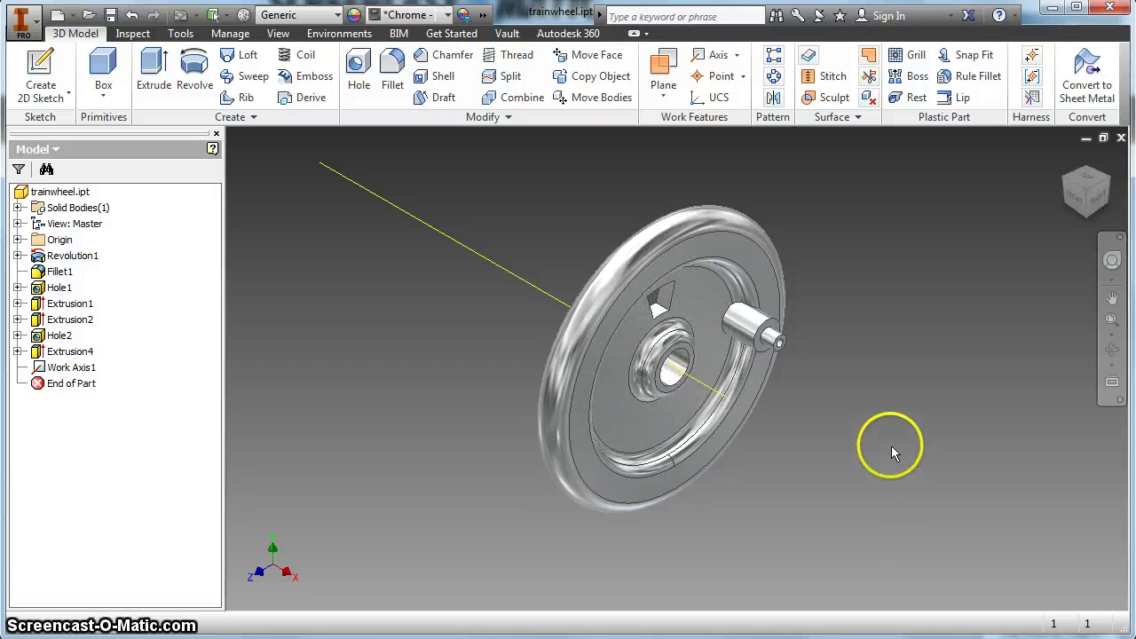
{"action": "left_click", "coordinate": [1101, 207]}
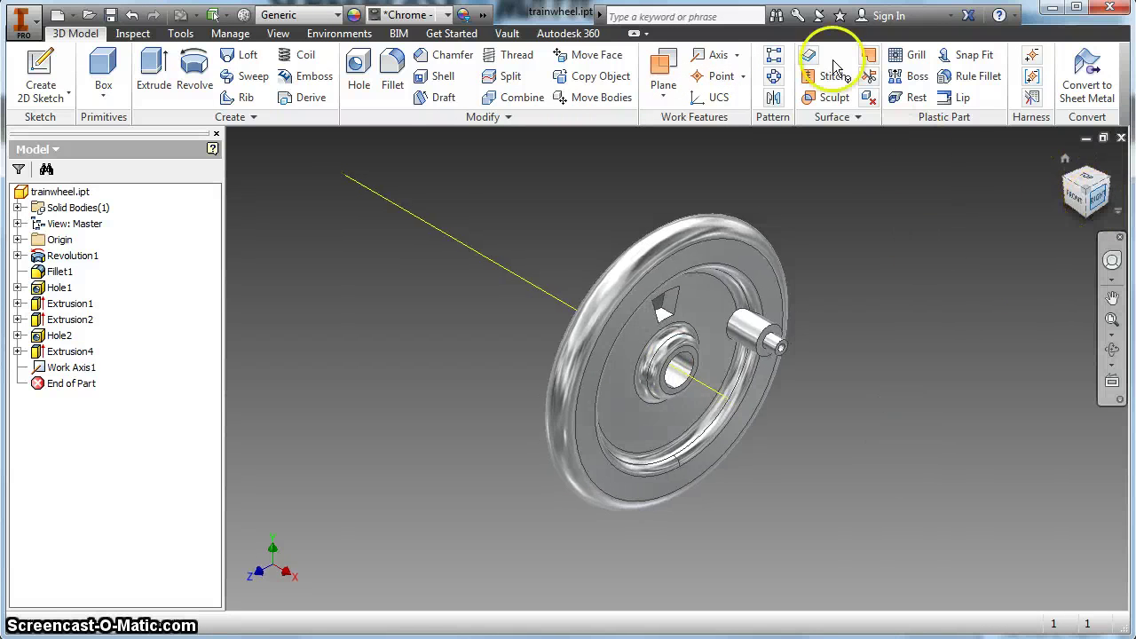
Set up a circular pattern of the web opening cut, using the work axis through the hub bore as rotation axis
{"action": "left_click", "coordinate": [777, 80]}
{"action": "scroll", "coordinate": [783, 289], "scroll_direction": "down", "scroll_amount": 3}
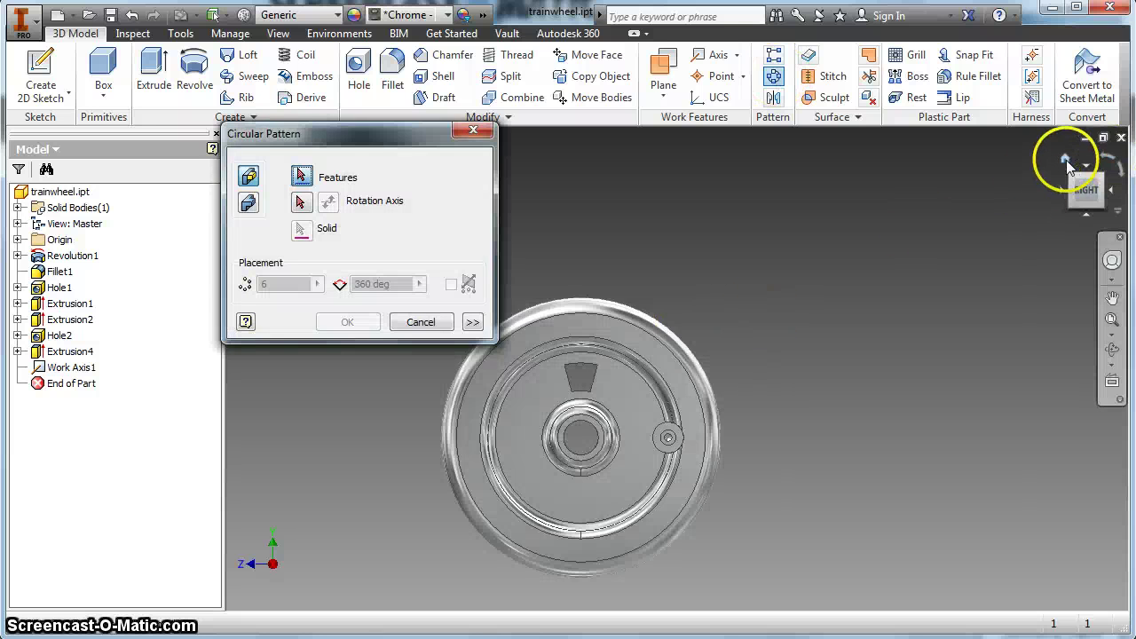
{"action": "left_click", "coordinate": [1066, 159]}
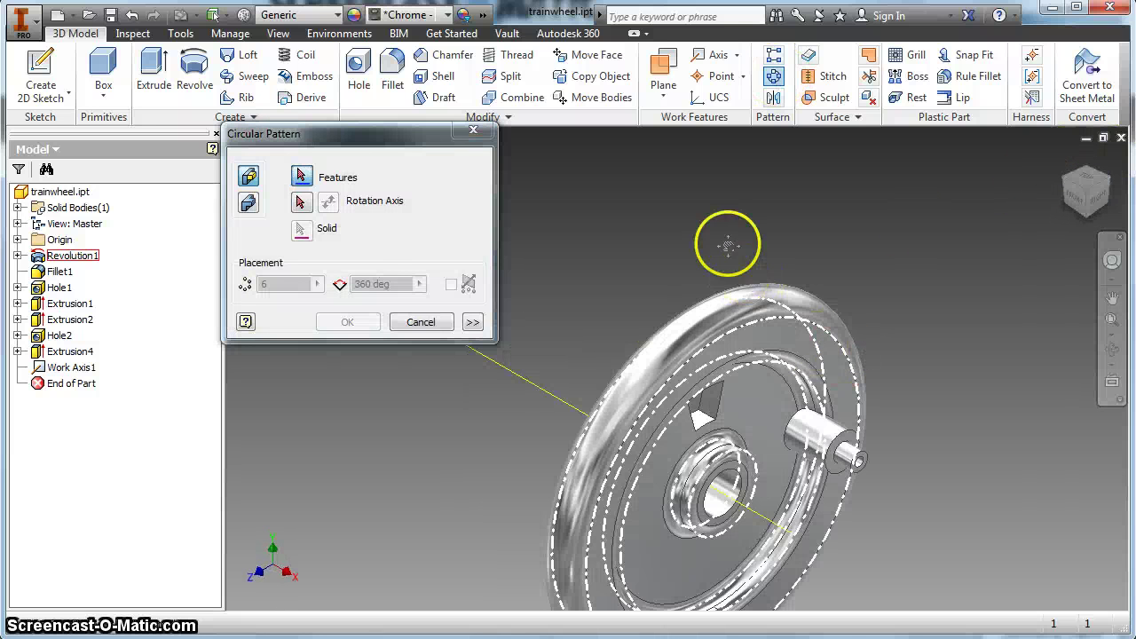
{"action": "left_click", "coordinate": [71, 352]}
{"action": "left_click", "coordinate": [301, 203]}
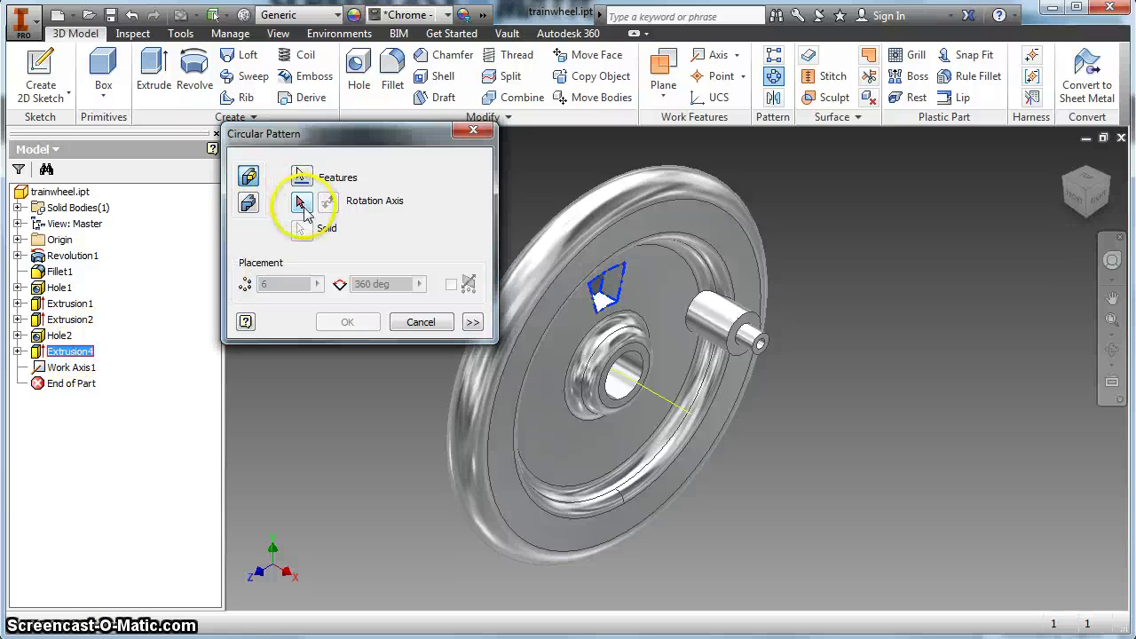
{"action": "left_click", "coordinate": [78, 367]}
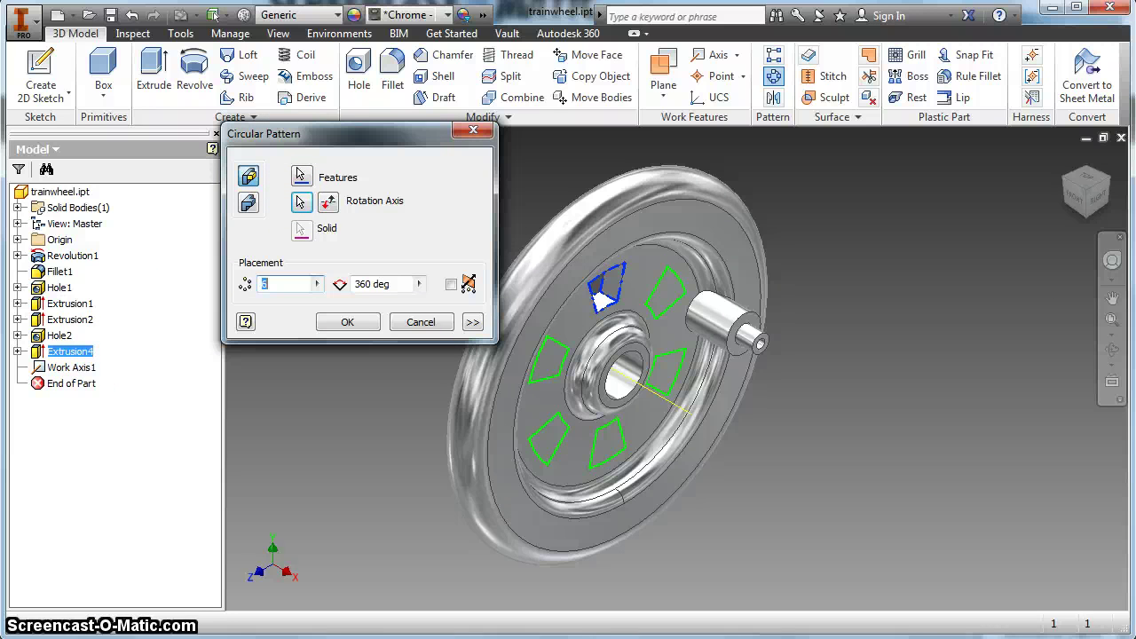
Preview the pattern with 7 openings, then set the count to 5 over 360 degrees and create it
{"action": "left_click", "coordinate": [1099, 203]}
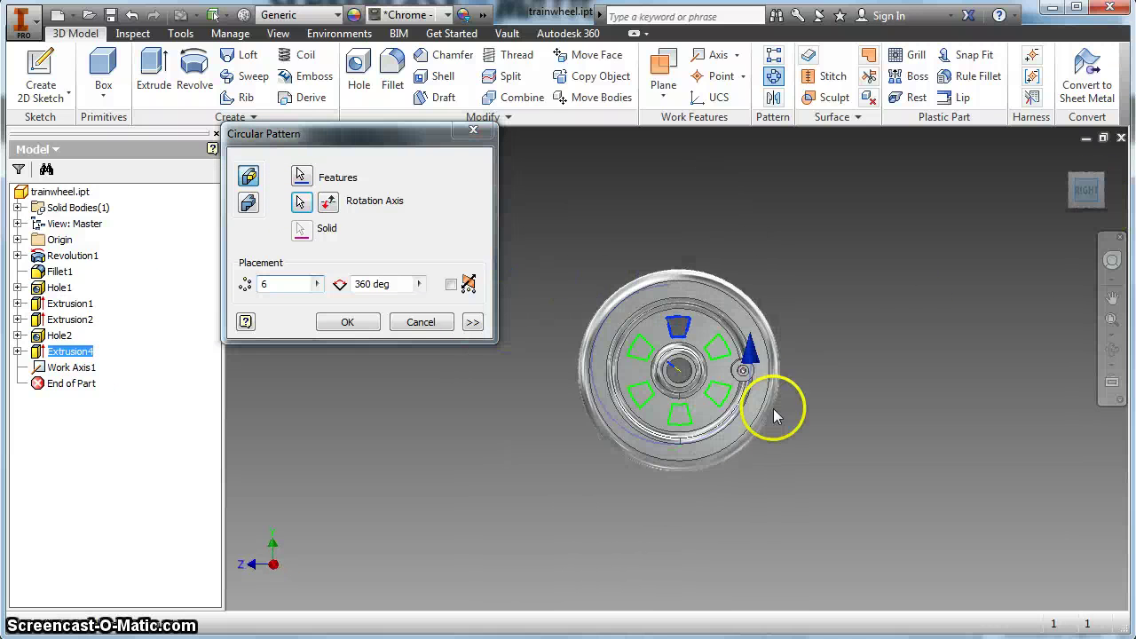
{"action": "double_click", "coordinate": [265, 284]}
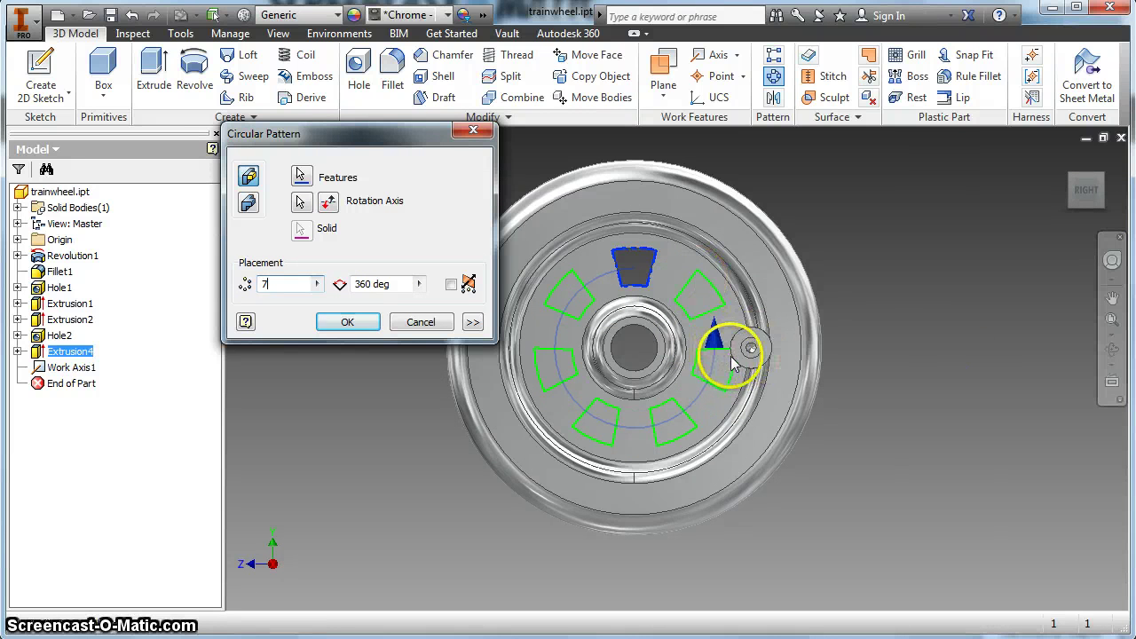
{"action": "double_click", "coordinate": [262, 284]}
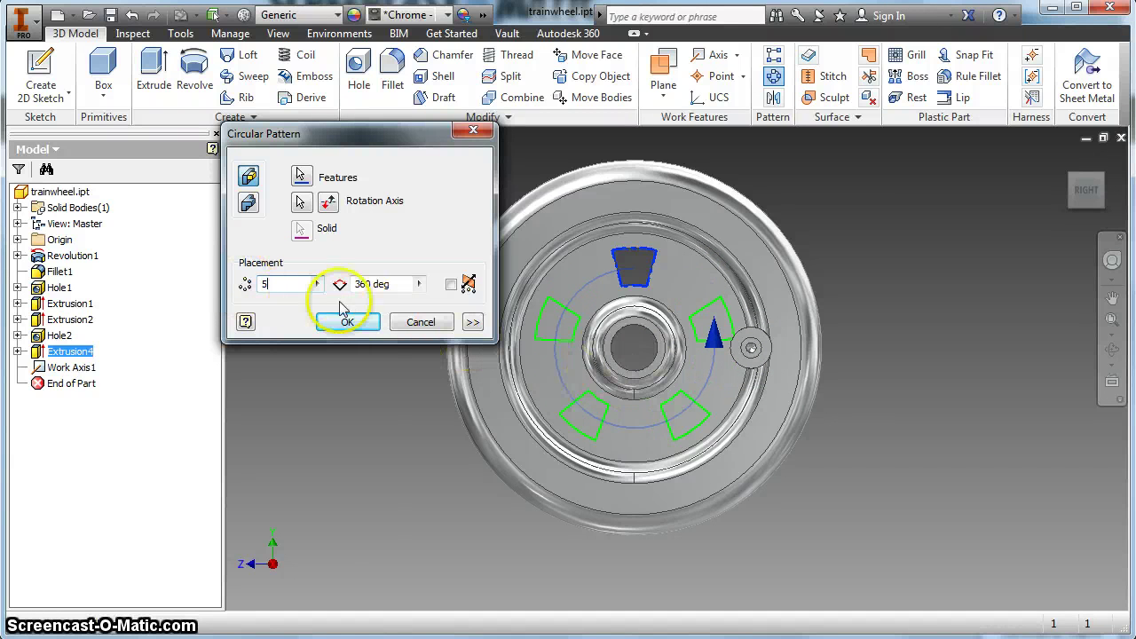
{"action": "double_click", "coordinate": [269, 284]}
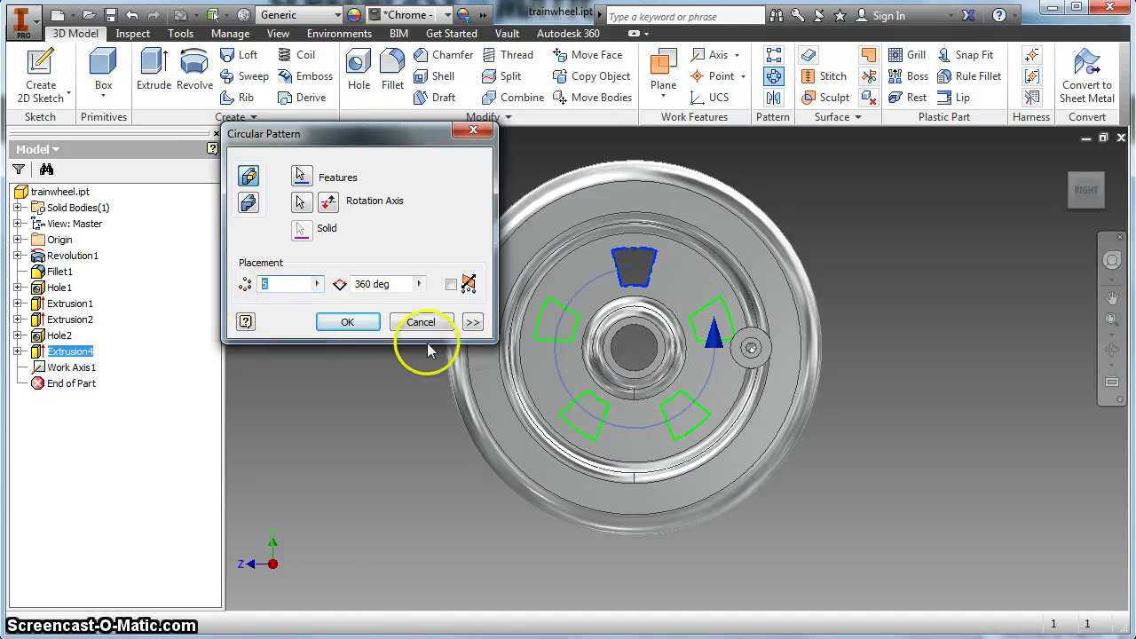
{"action": "left_click", "coordinate": [348, 322]}
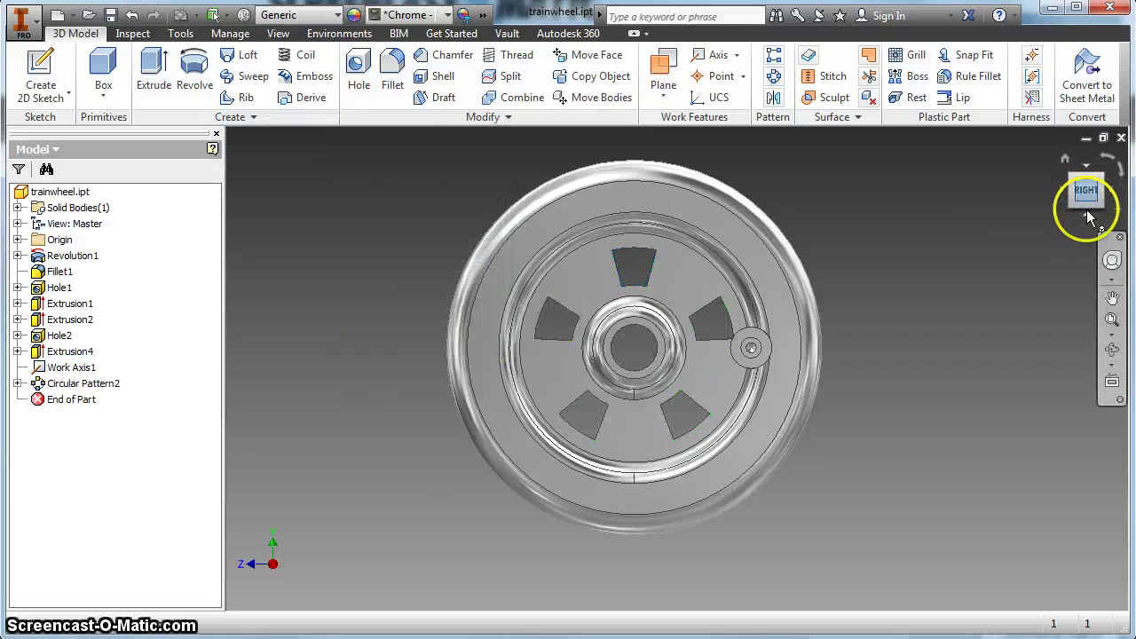
Edit the opening cut's sketch, set the width between the profile's lower corners to .1 in, and finish the sketch
{"action": "left_click_drag", "start_coordinate": [1088, 217], "coordinate": [1116, 226]}
{"action": "scroll", "coordinate": [778, 369], "scroll_direction": "up", "scroll_amount": 10}
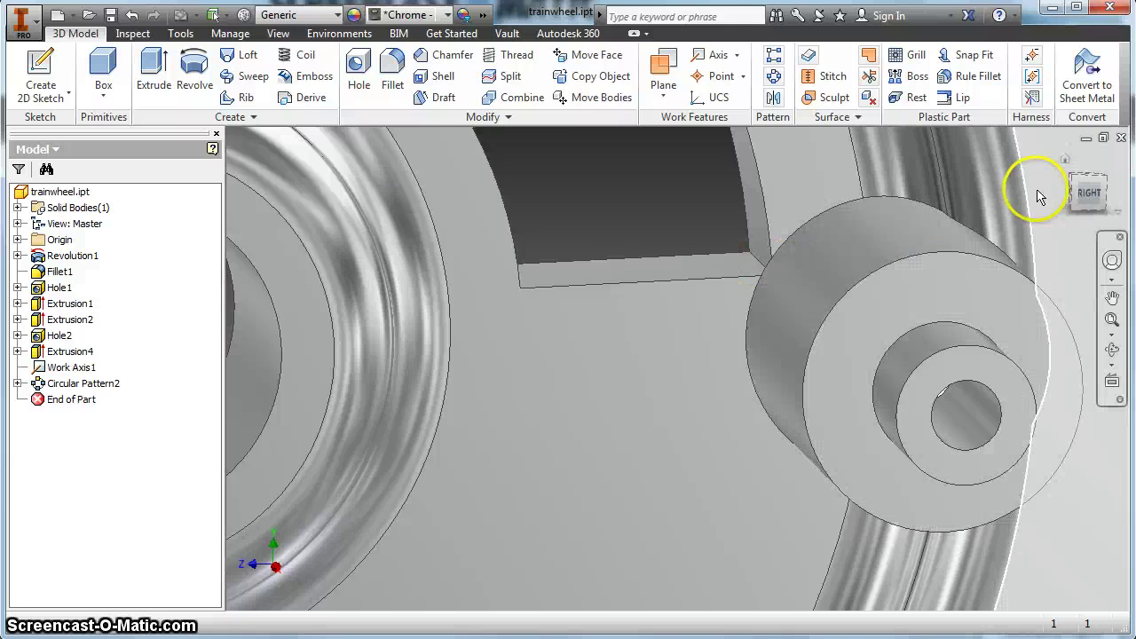
{"action": "left_click", "coordinate": [1066, 159]}
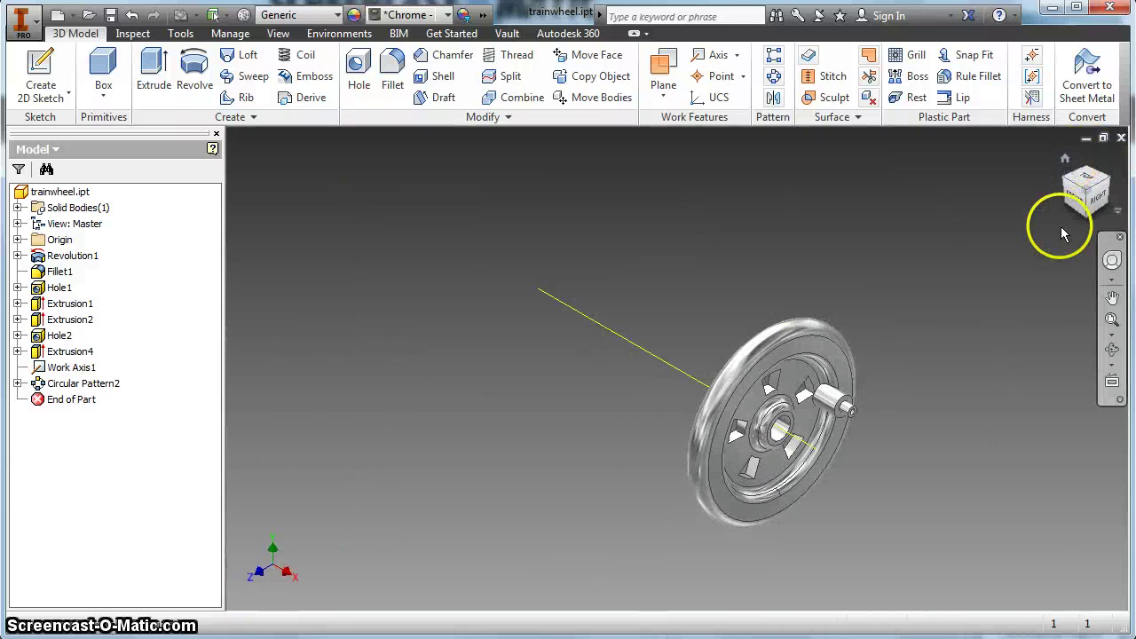
{"action": "key", "text": "Page_Up"}
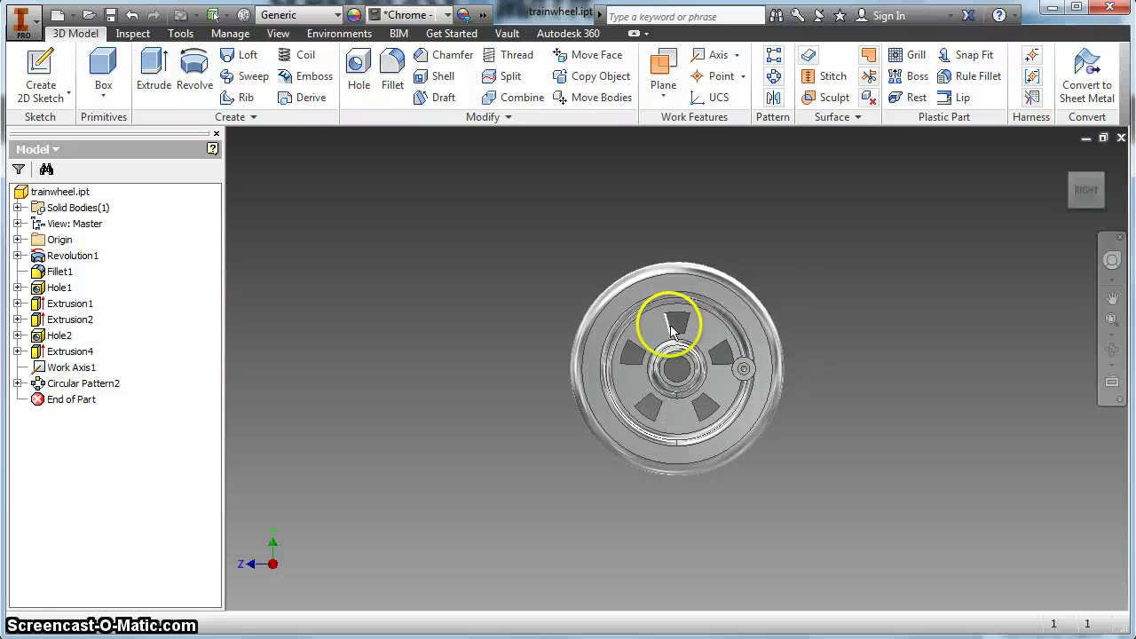
{"action": "scroll", "coordinate": [665, 324], "scroll_direction": "up", "scroll_amount": 5}
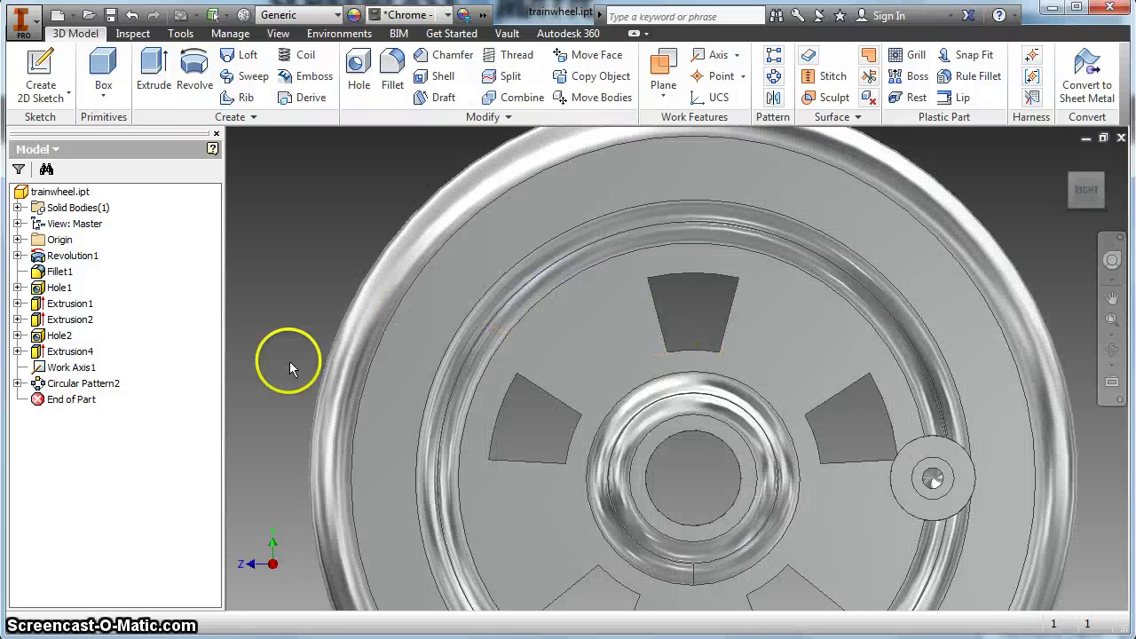
{"action": "left_click", "coordinate": [19, 351]}
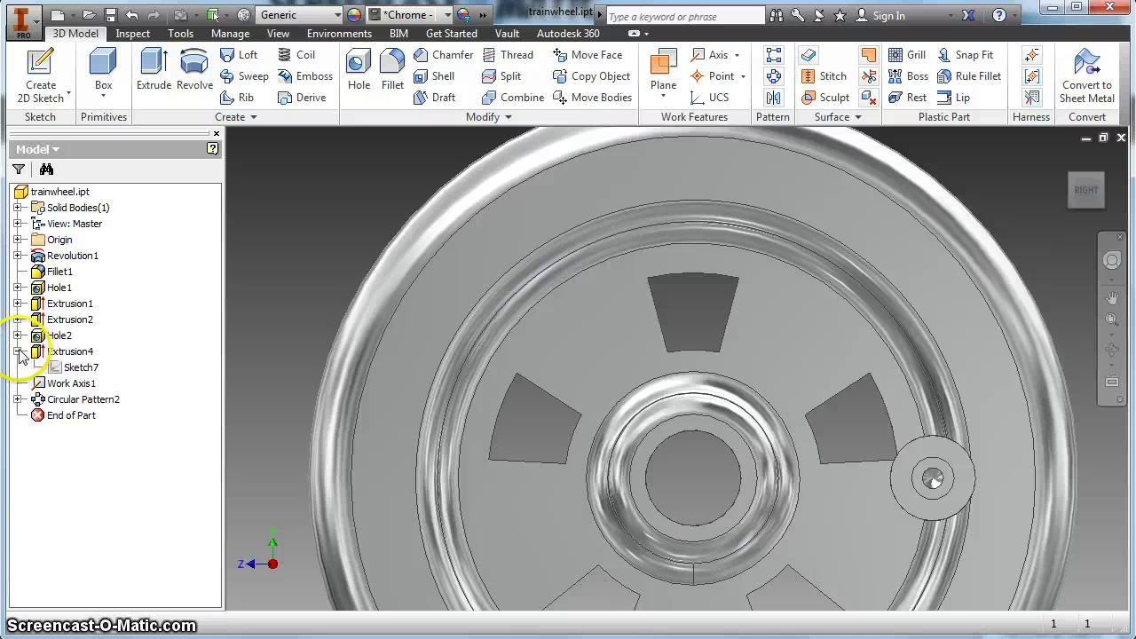
{"action": "right_click", "coordinate": [66, 367]}
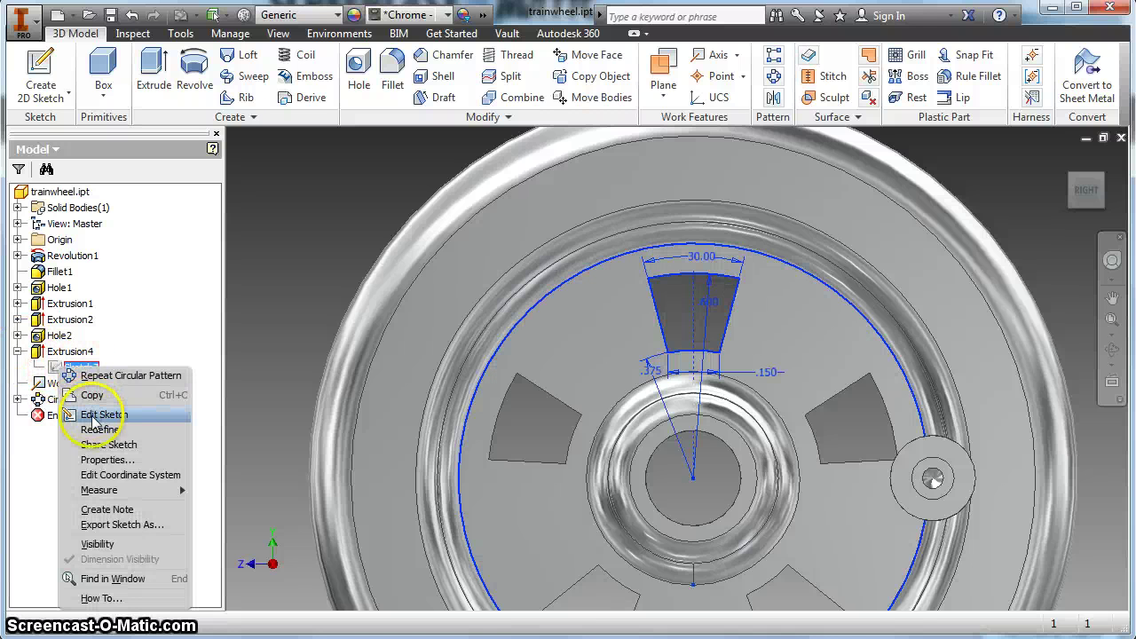
{"action": "left_click", "coordinate": [98, 415]}
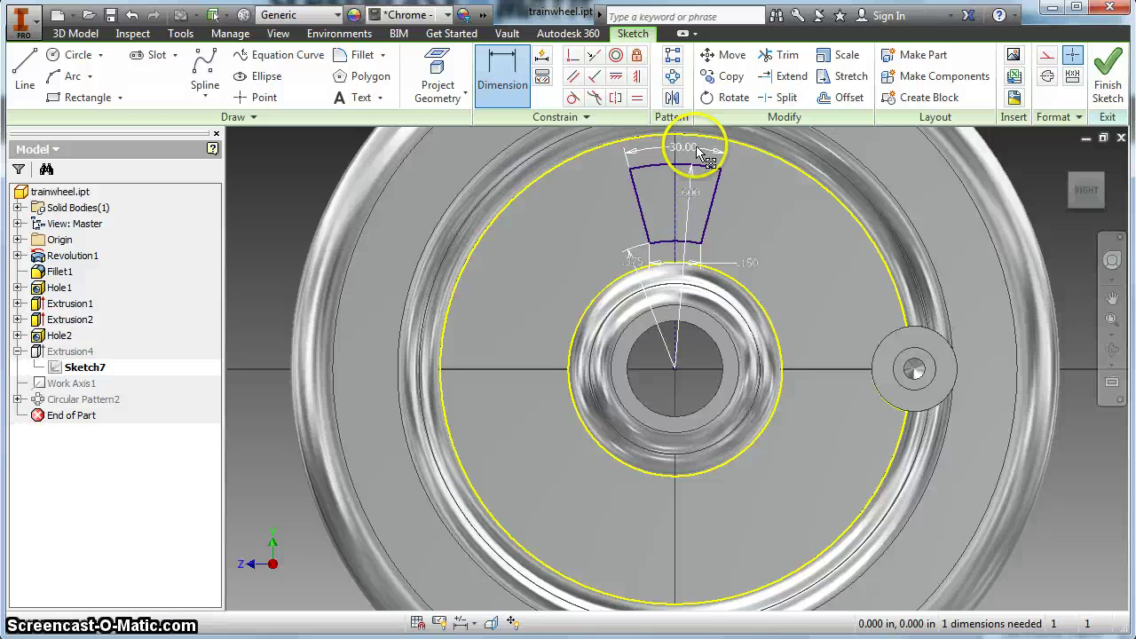
{"action": "double_click", "coordinate": [746, 266]}
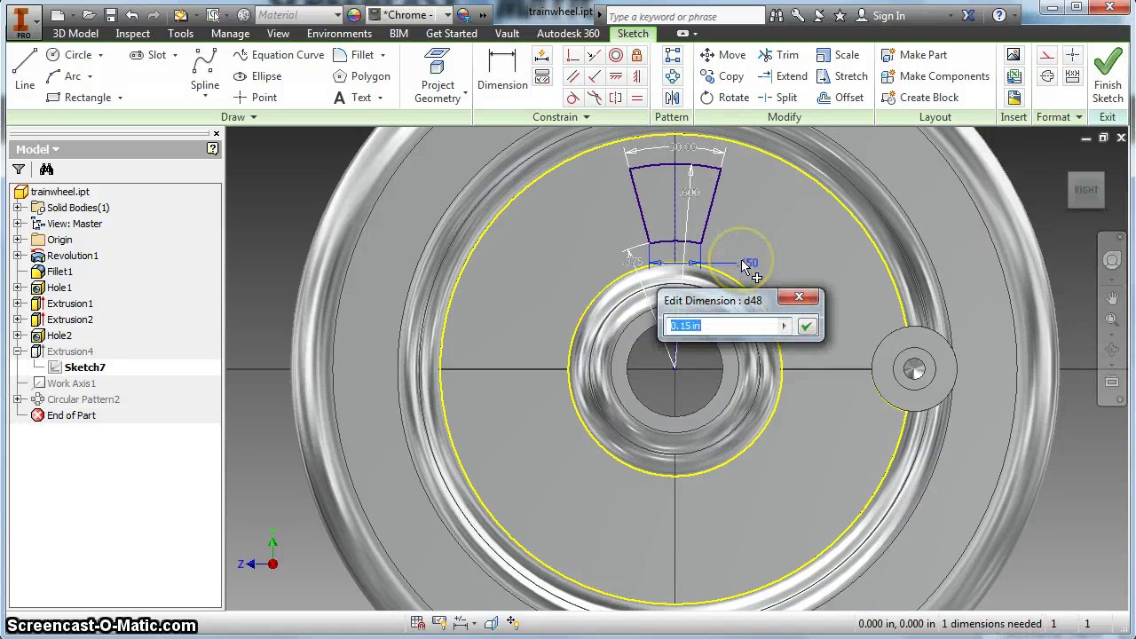
{"action": "type", "text": ".1"}
{"action": "key", "text": "Return"}
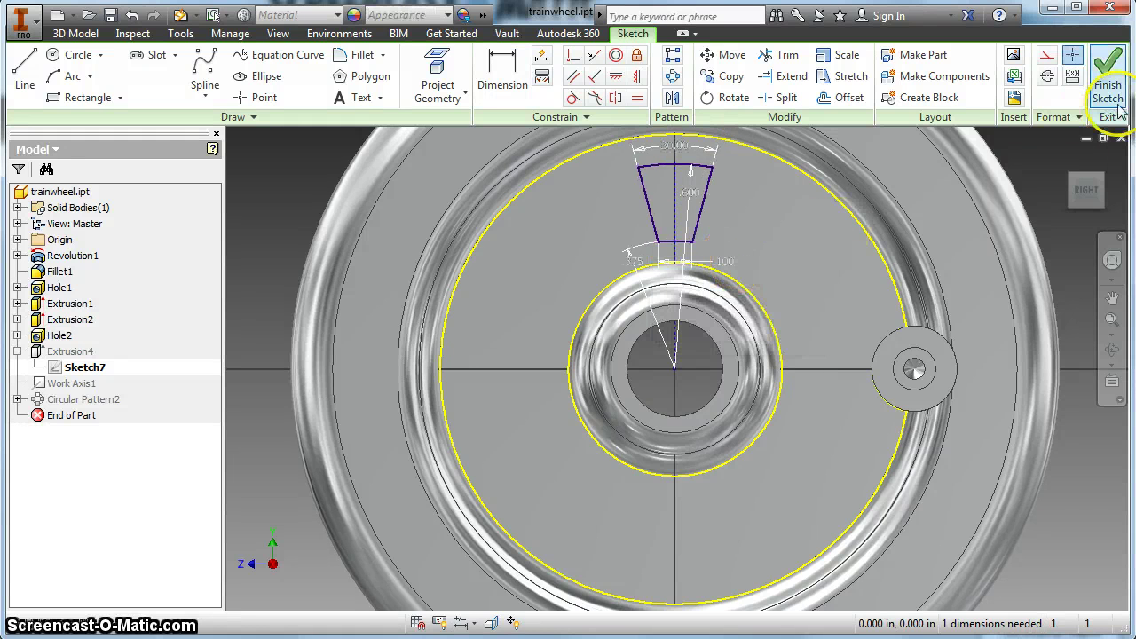
{"action": "left_click", "coordinate": [1102, 69]}
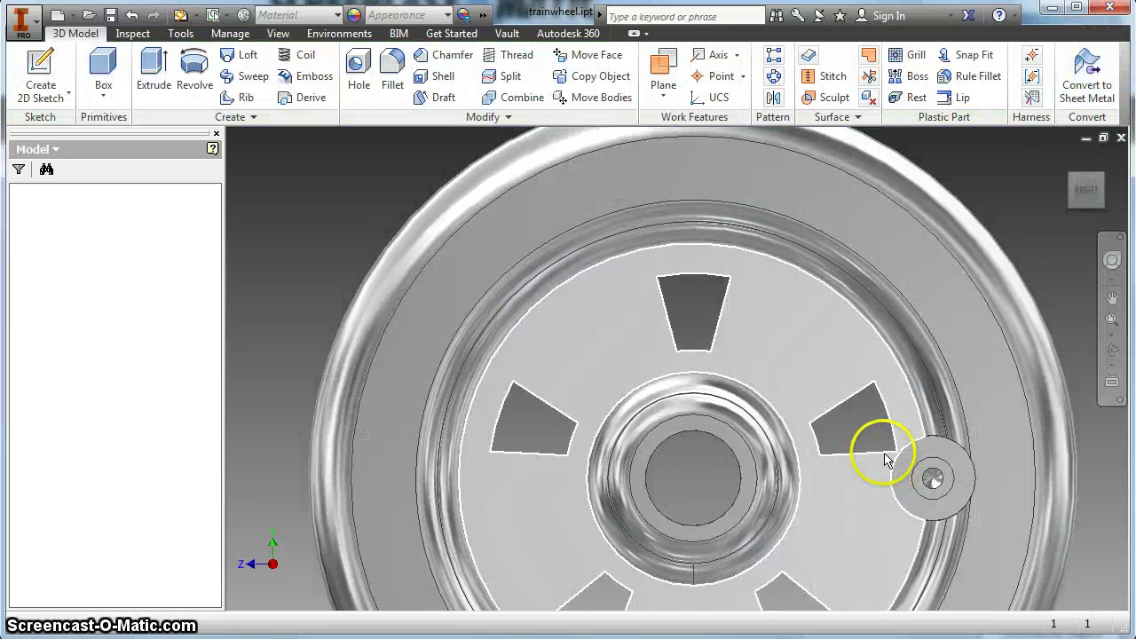
Edit the circular pattern of web openings, previewing 7 occurrences before setting the count to 6 and applying it
{"action": "scroll", "coordinate": [887, 453], "scroll_direction": "up", "scroll_amount": 5}
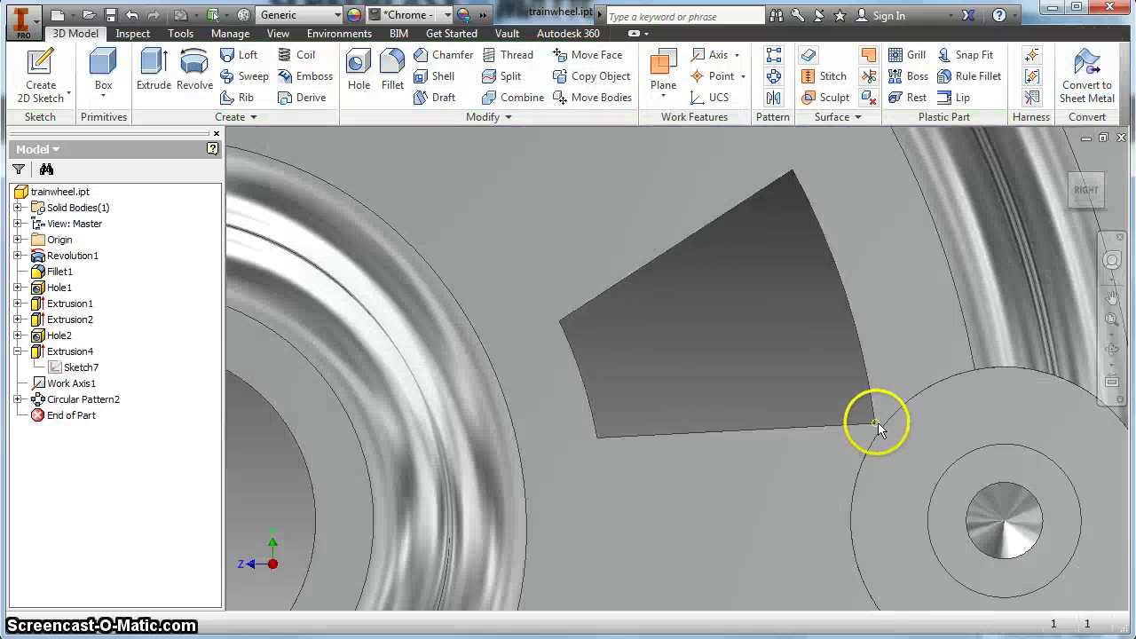
{"action": "scroll", "coordinate": [878, 426], "scroll_direction": "down", "scroll_amount": 3}
{"action": "scroll", "coordinate": [879, 426], "scroll_direction": "down", "scroll_amount": 3}
{"action": "middle_click_drag", "start_coordinate": [862, 418], "coordinate": [824, 310]}
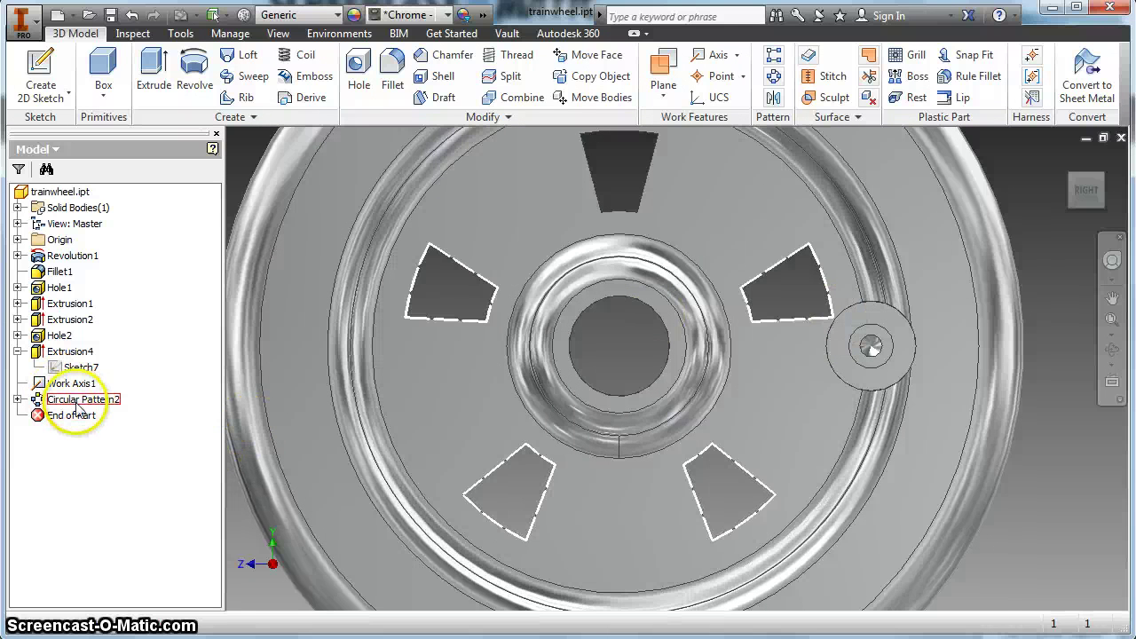
{"action": "left_click", "coordinate": [131, 15]}
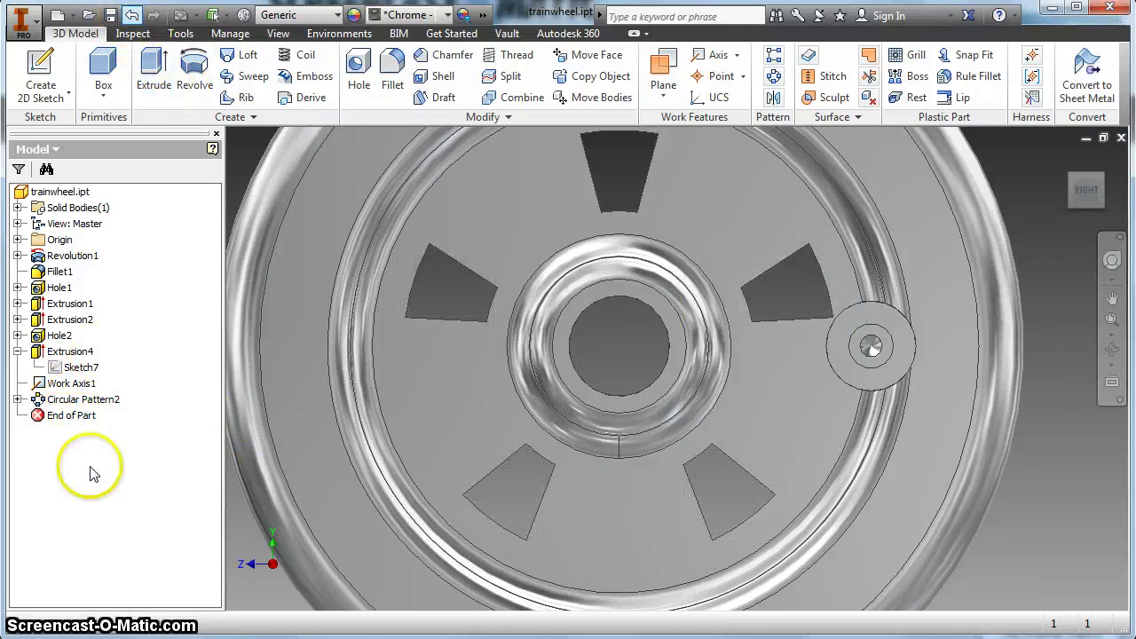
{"action": "double_click", "coordinate": [98, 402]}
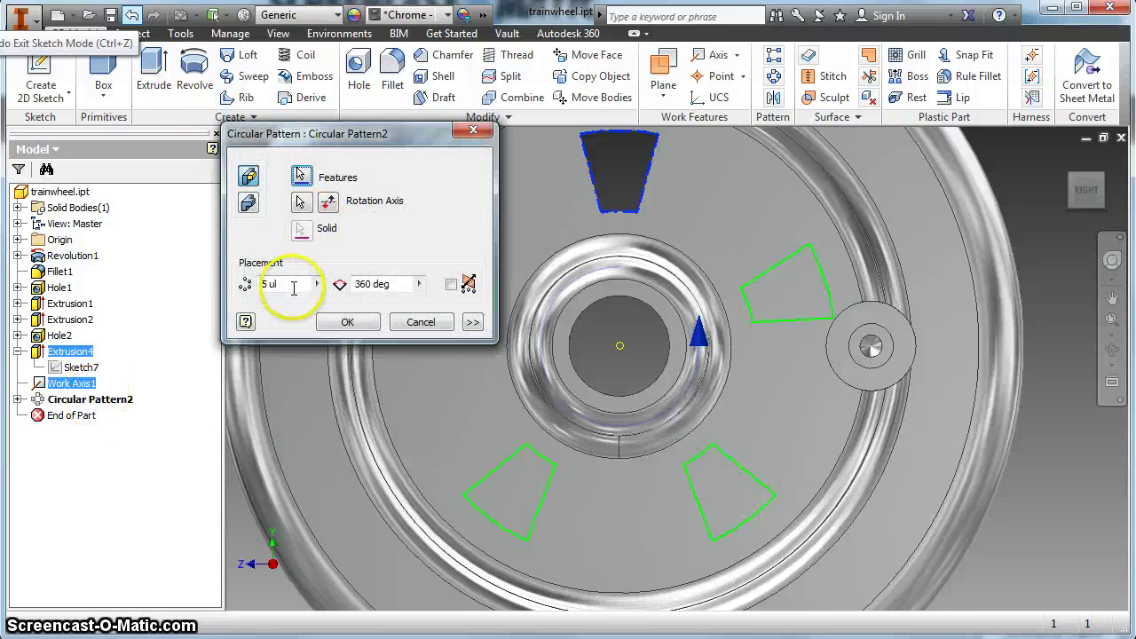
{"action": "left_click_drag", "start_coordinate": [289, 284], "coordinate": [231, 297]}
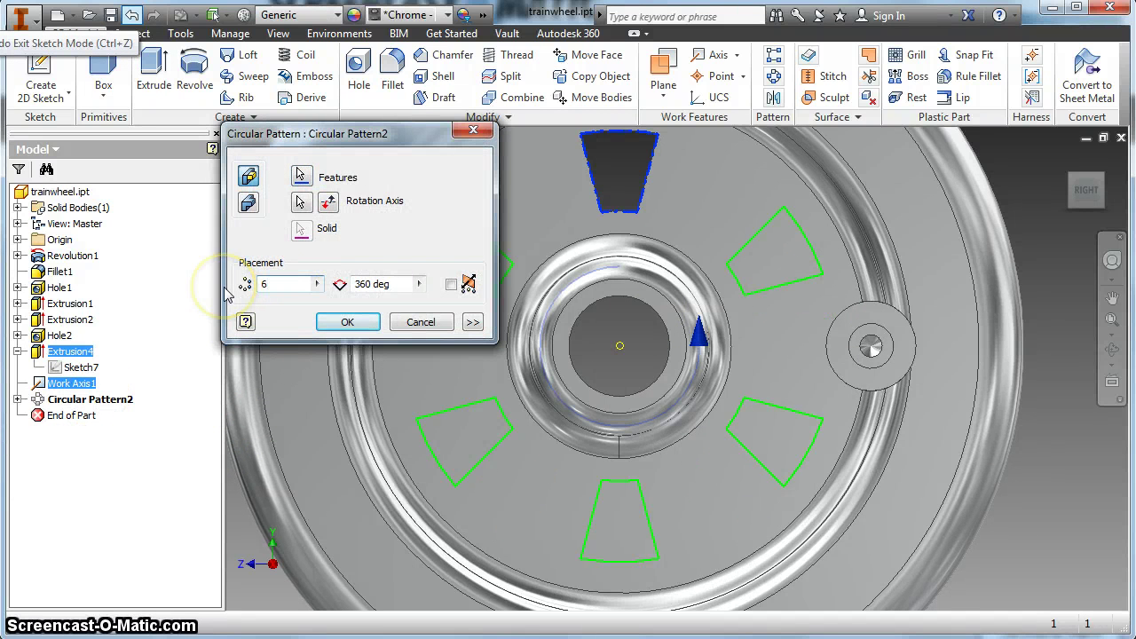
{"action": "key", "text": "BackSpace"}
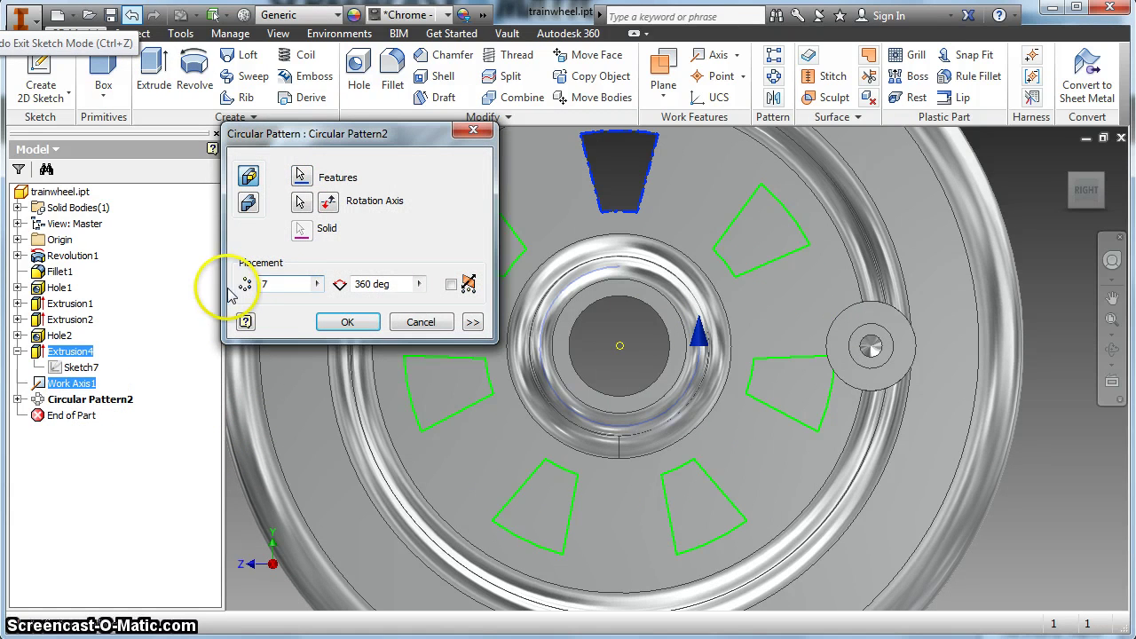
{"action": "left_click_drag", "start_coordinate": [293, 284], "coordinate": [229, 284]}
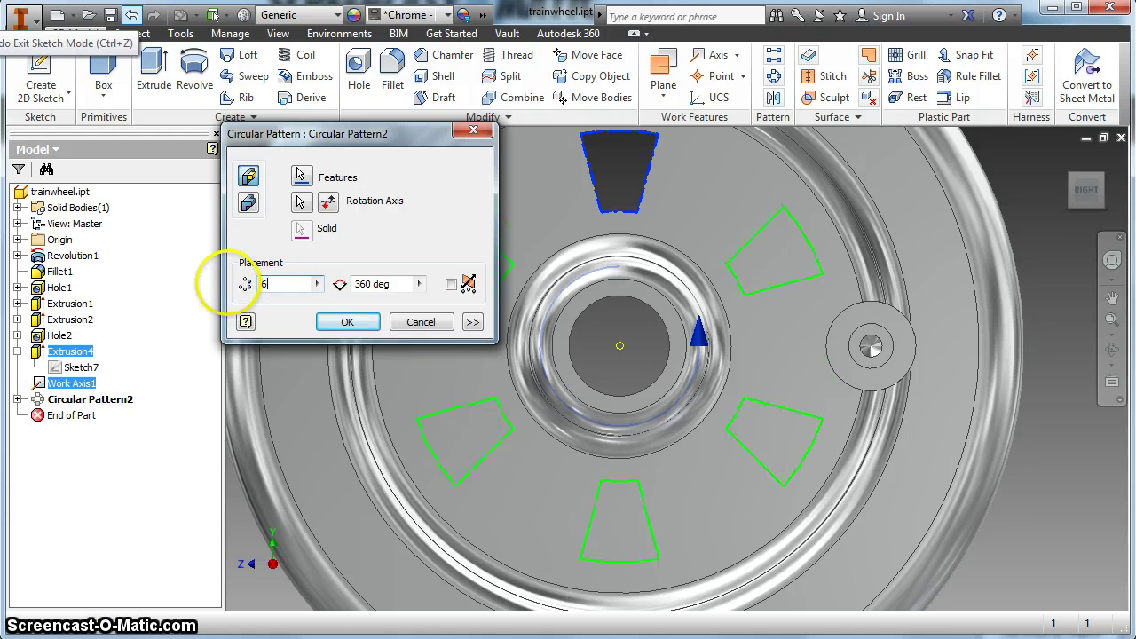
{"action": "left_click", "coordinate": [347, 322]}
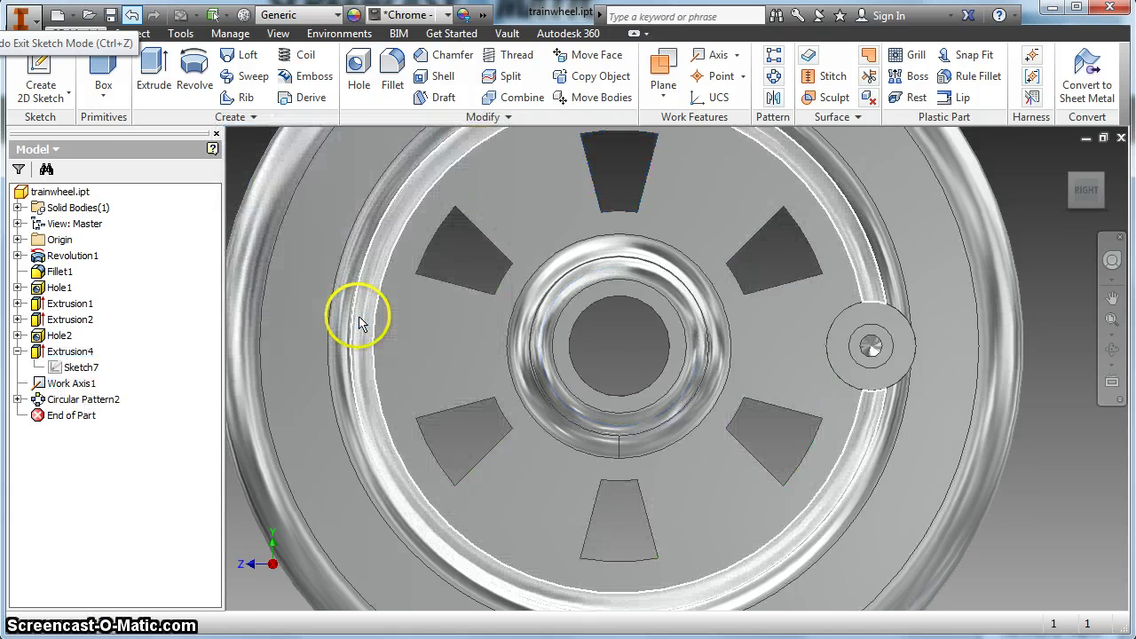
{"action": "scroll", "coordinate": [730, 419], "scroll_direction": "down", "scroll_amount": 3}
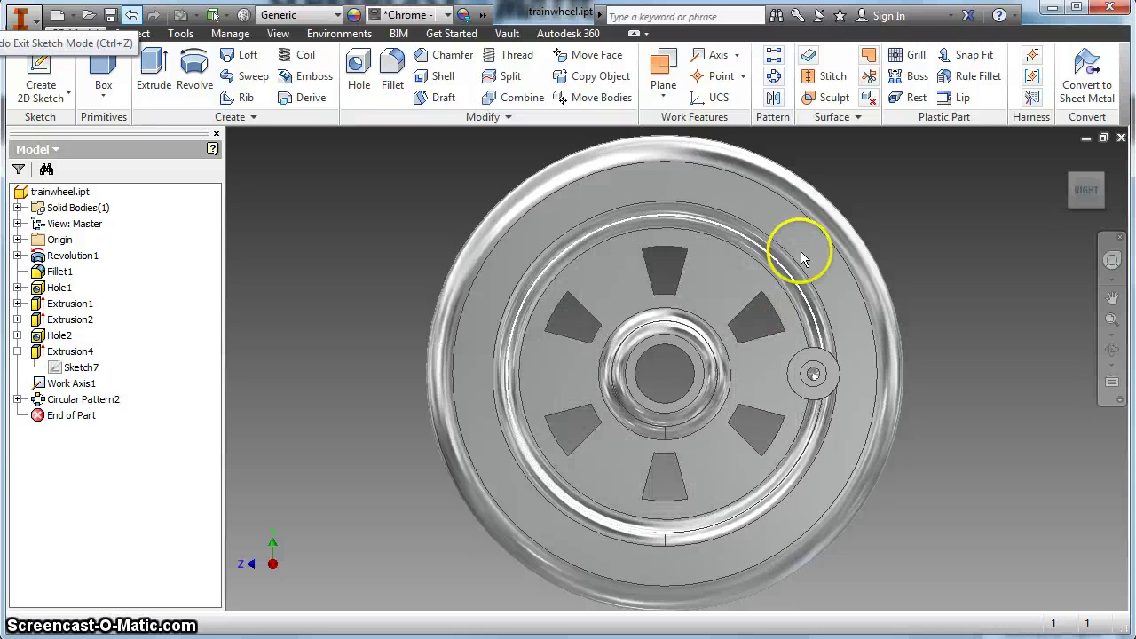